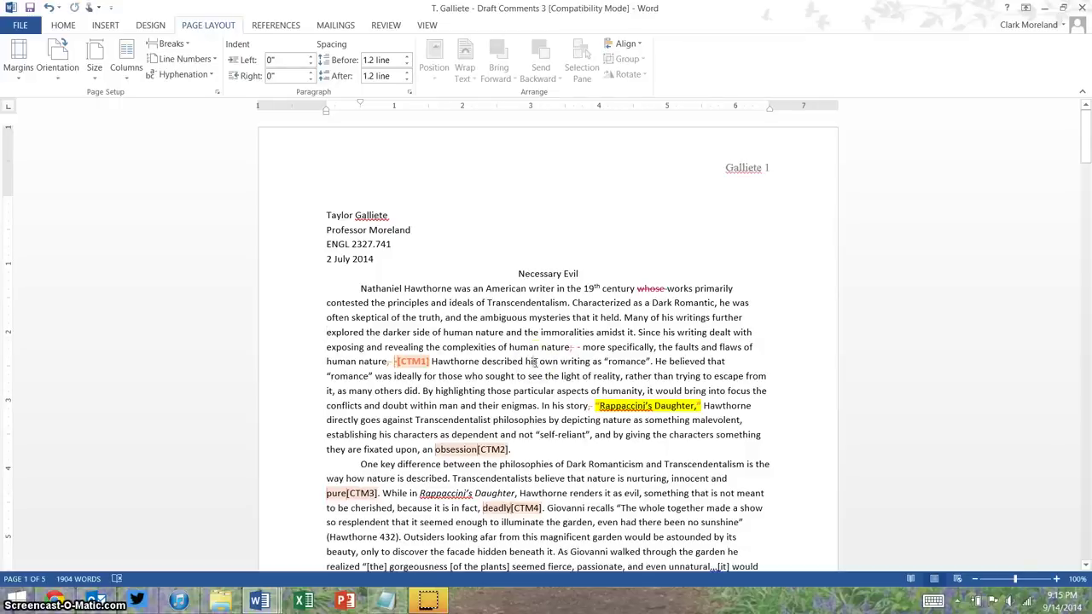
# Select the entire essay and apply the Normal margin preset of 1 inch on all sides.
pyautogui.hotkey('ctrl', 'a')
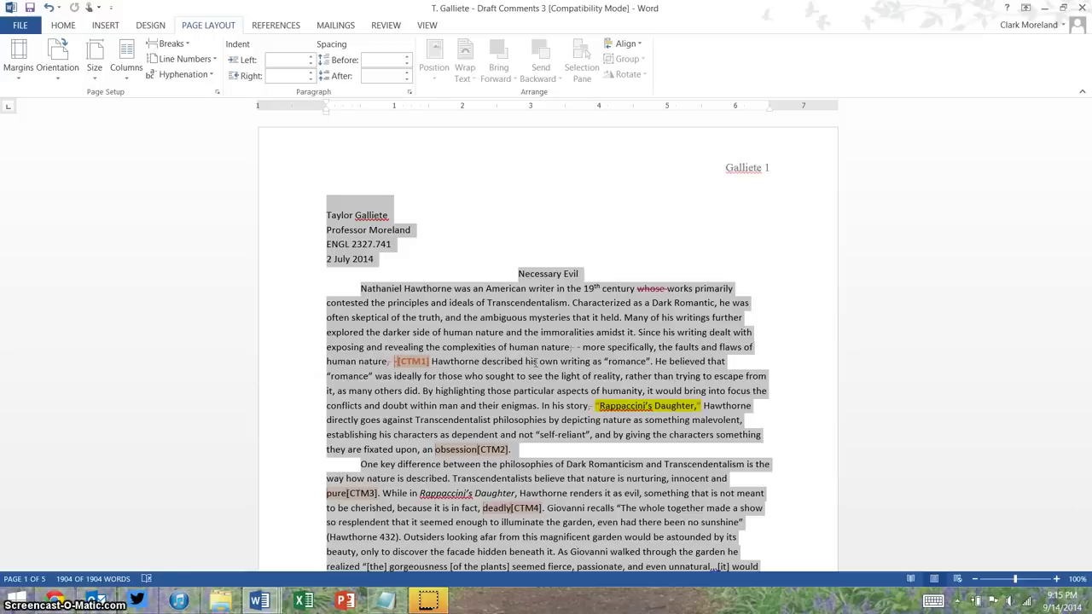
pyautogui.scroll(-6, 522, 325)
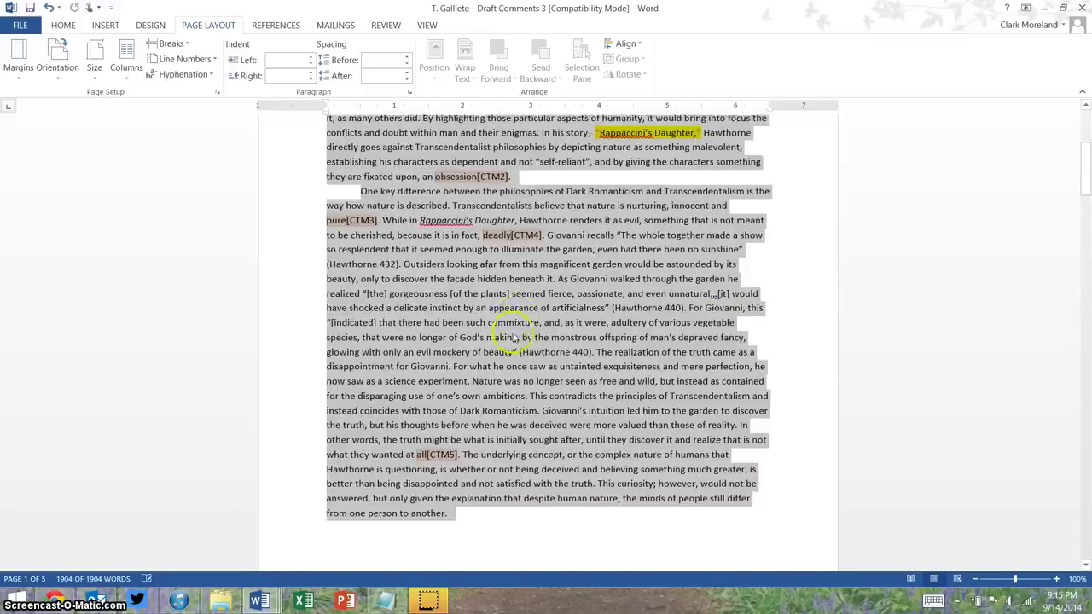
pyautogui.scroll(6, 495, 328)
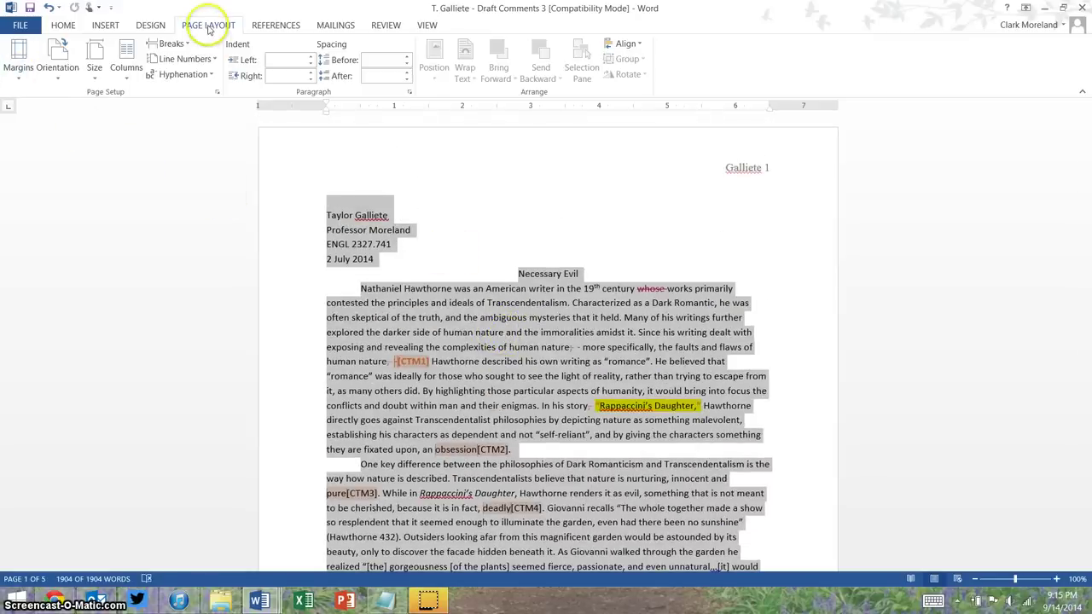
pyautogui.click(18, 74)
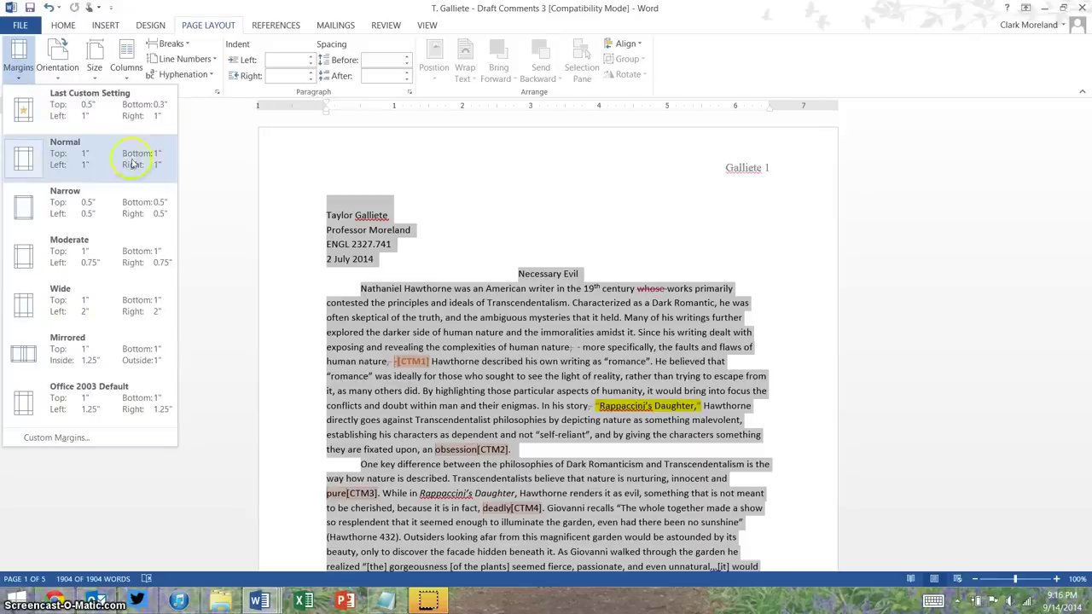
pyautogui.click(146, 173)
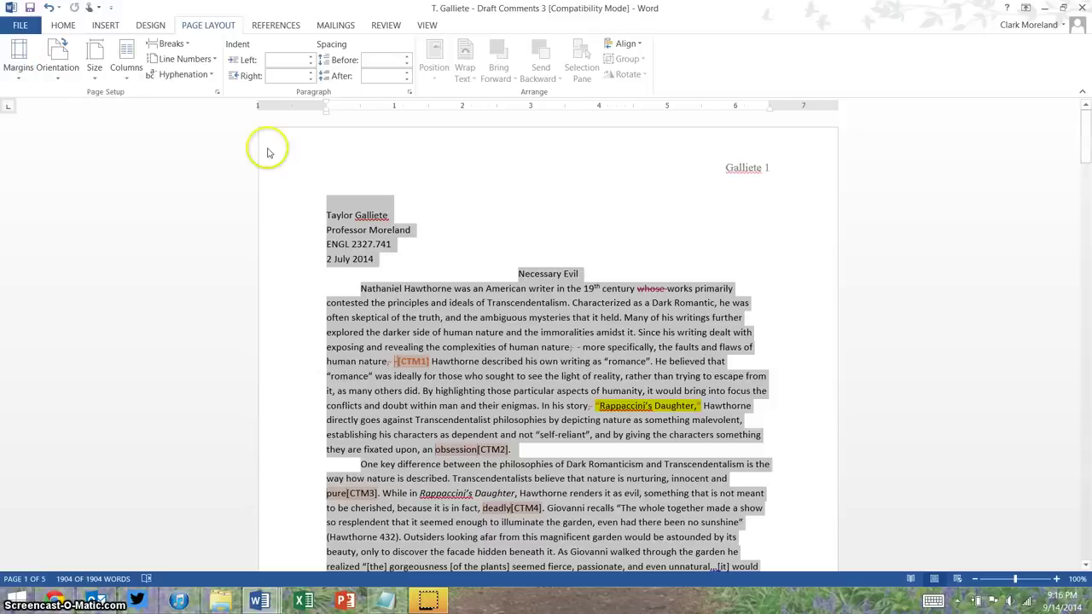
# Change the selected essay's font to Times New Roman and its size to 12 pt.
pyautogui.click(61, 25)
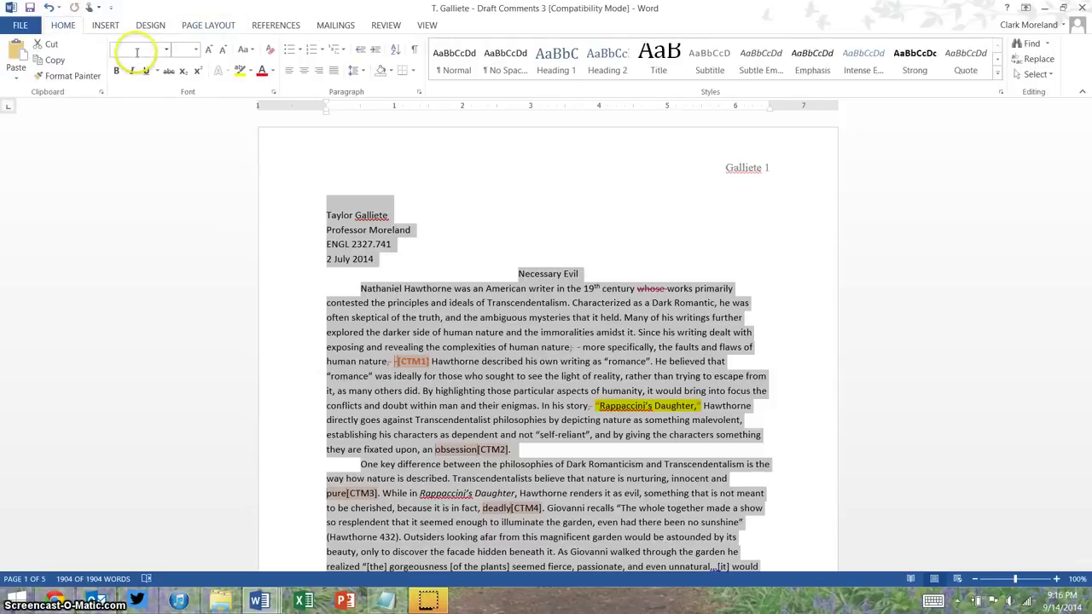
pyautogui.click(136, 52)
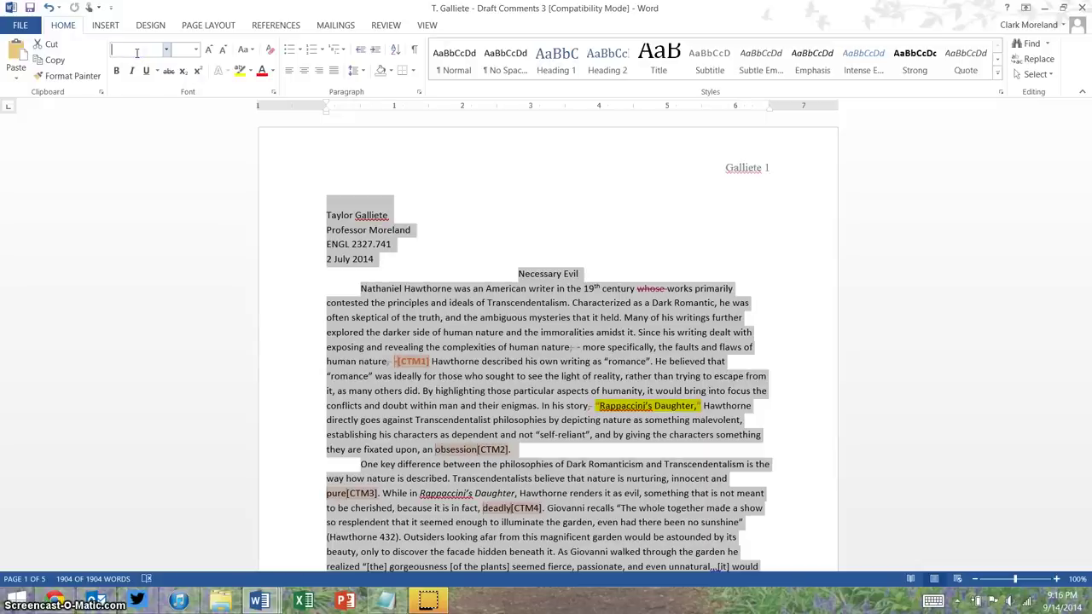
pyautogui.write('Tiimes New R')
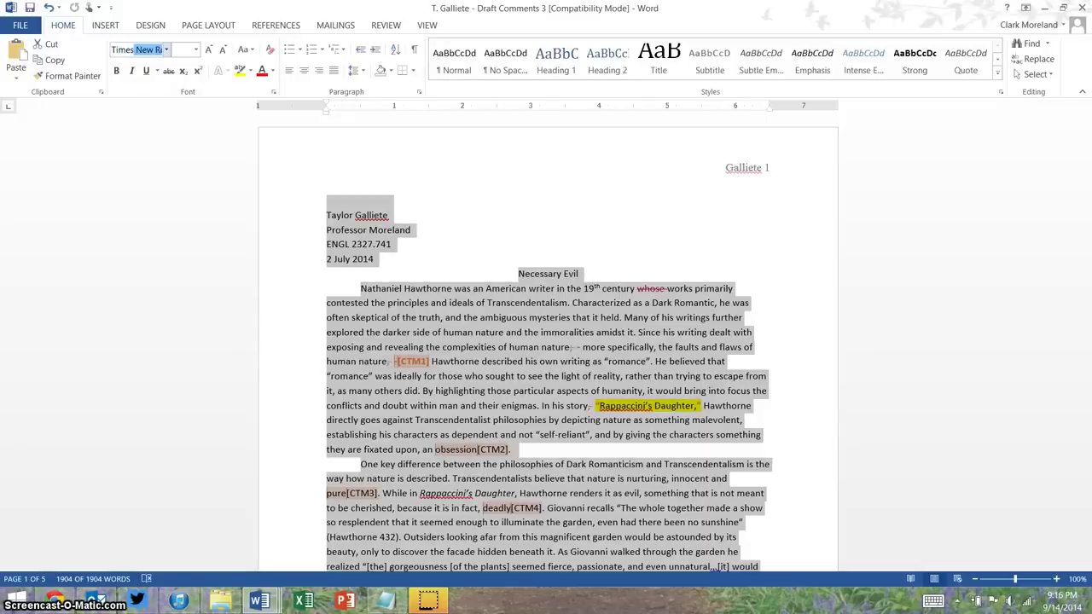
pyautogui.press('Return')
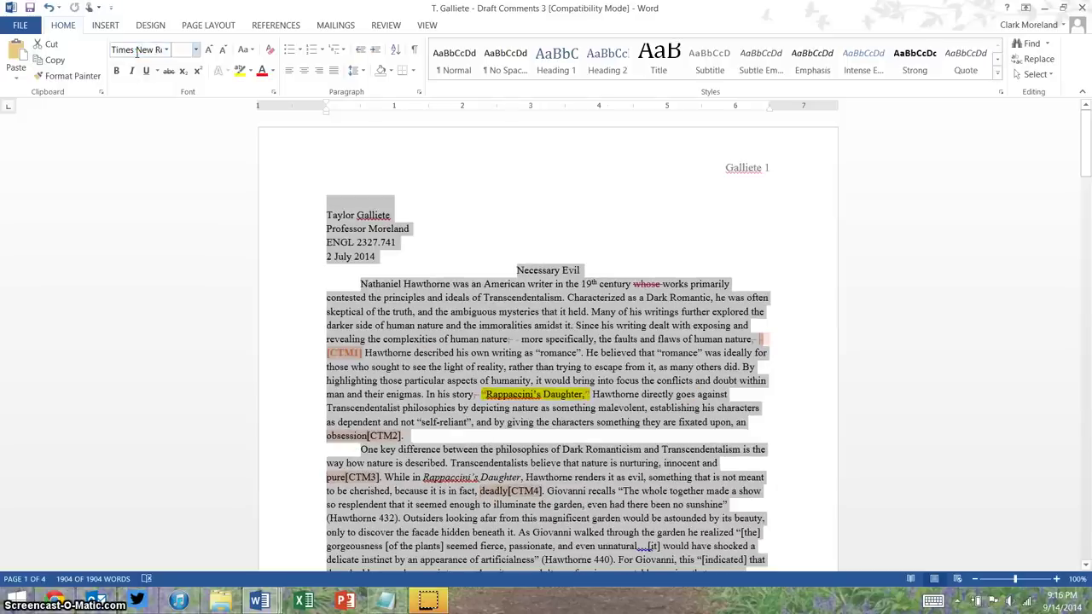
pyautogui.write('12')
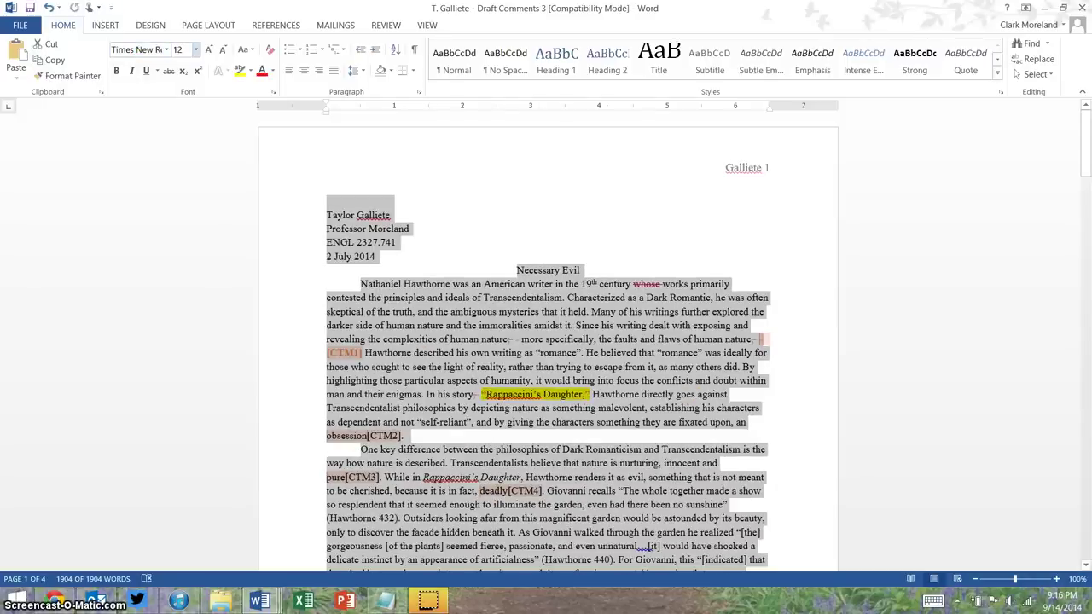
pyautogui.press('Return')
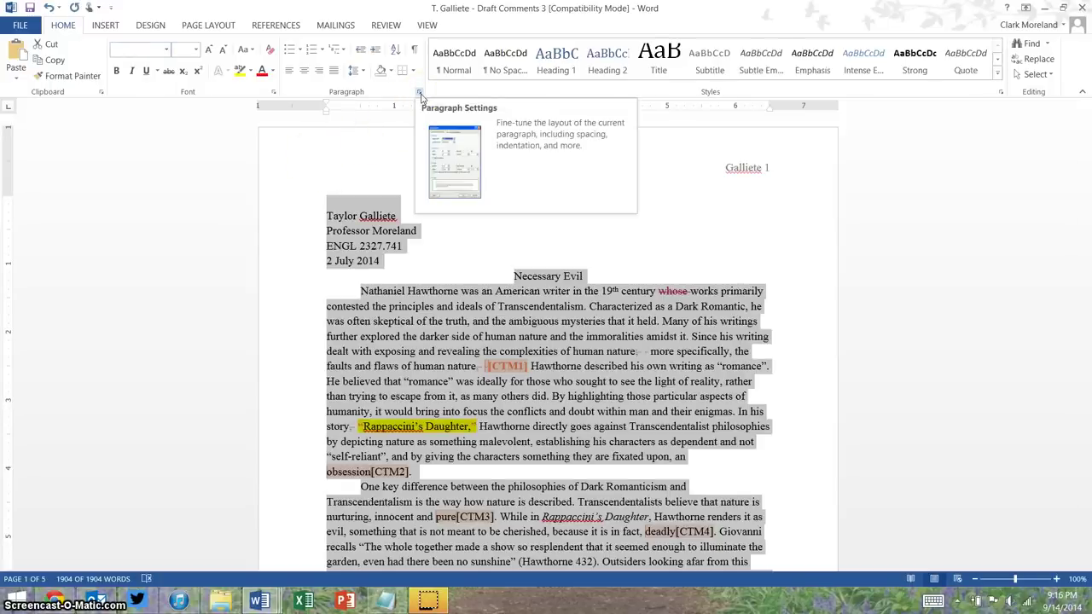
# In the Paragraph dialog, set Double line spacing with 0 pt before and after.
pyautogui.click(420, 94)
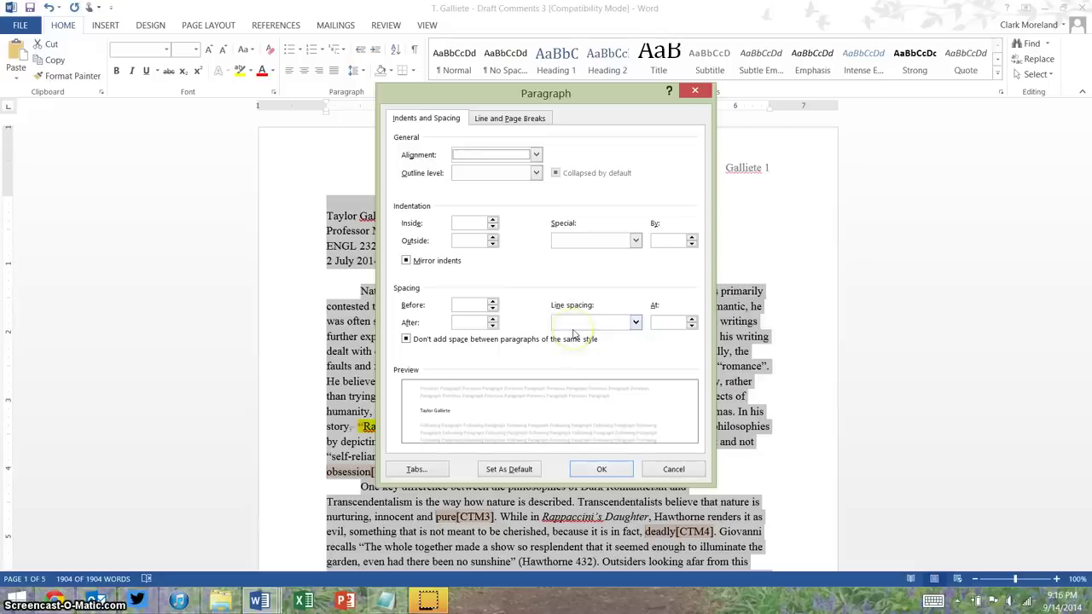
pyautogui.click(574, 329)
pyautogui.click(577, 356)
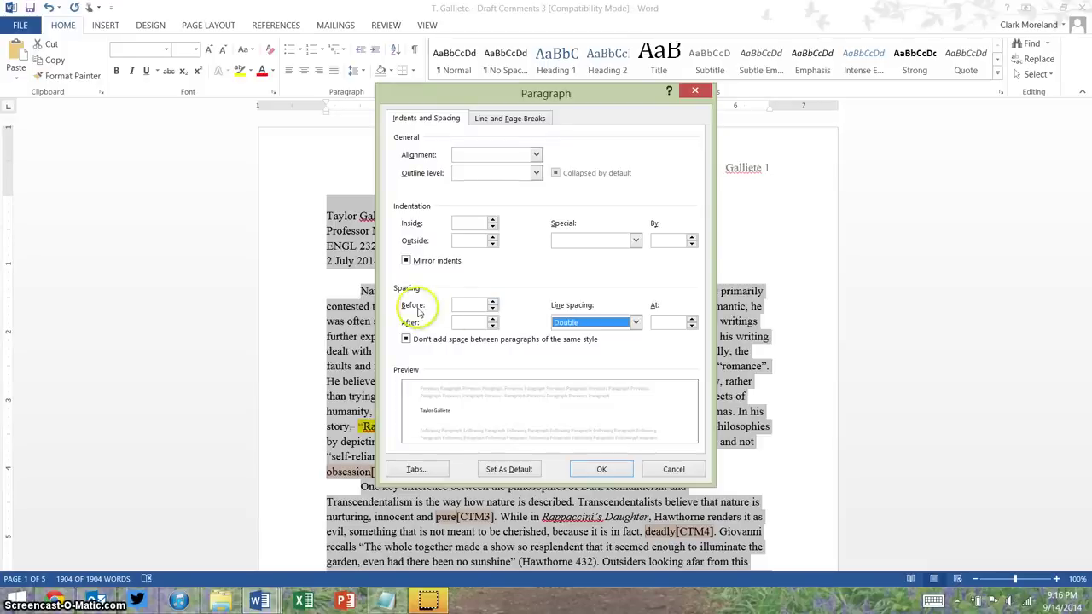
pyautogui.click(493, 303)
pyautogui.click(493, 325)
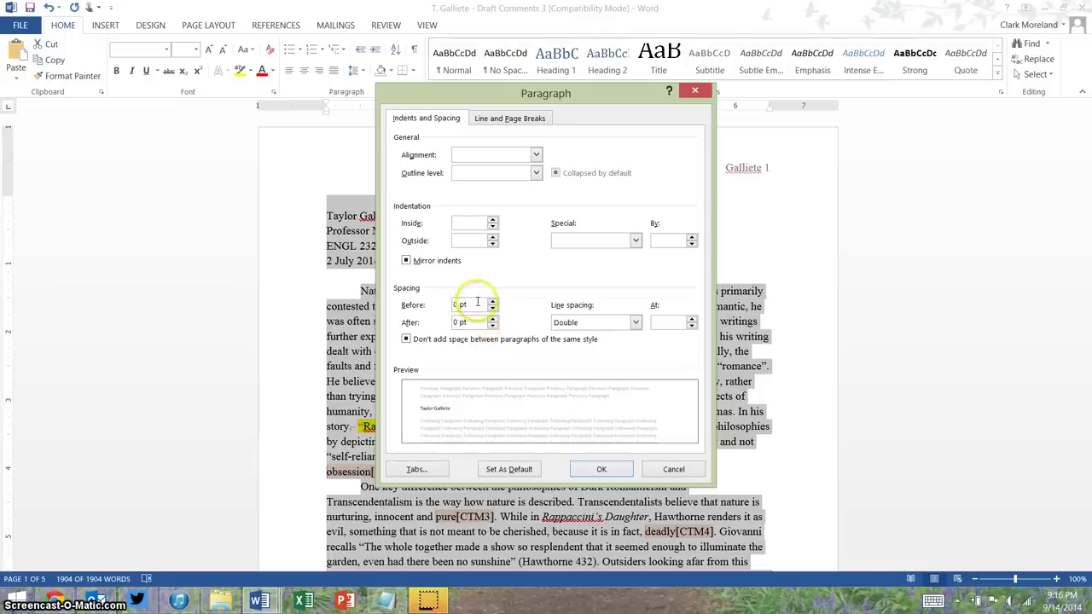
pyautogui.click(625, 470)
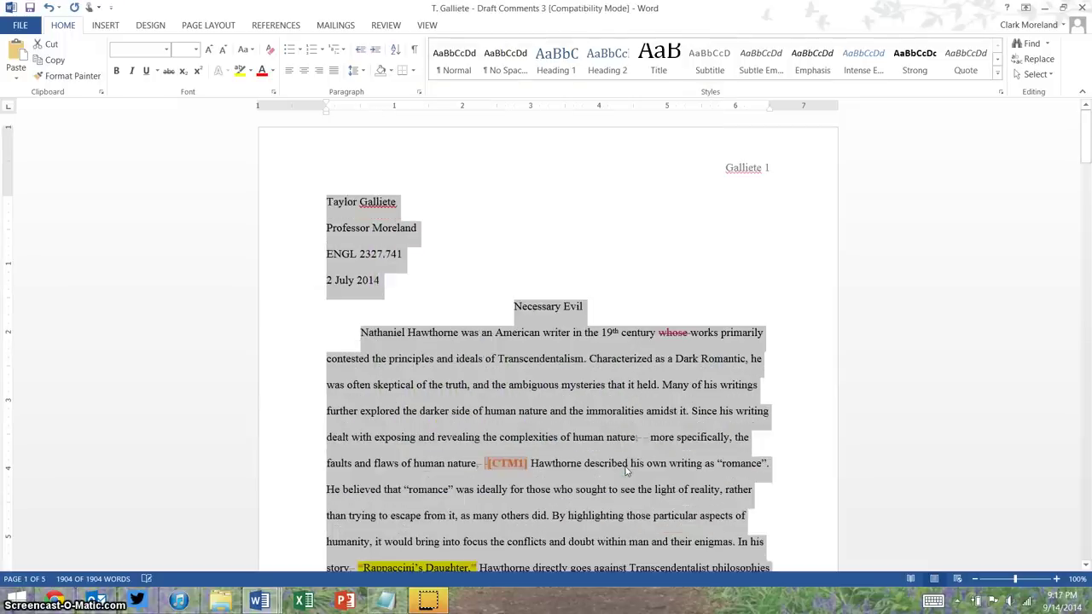
pyautogui.click(627, 465)
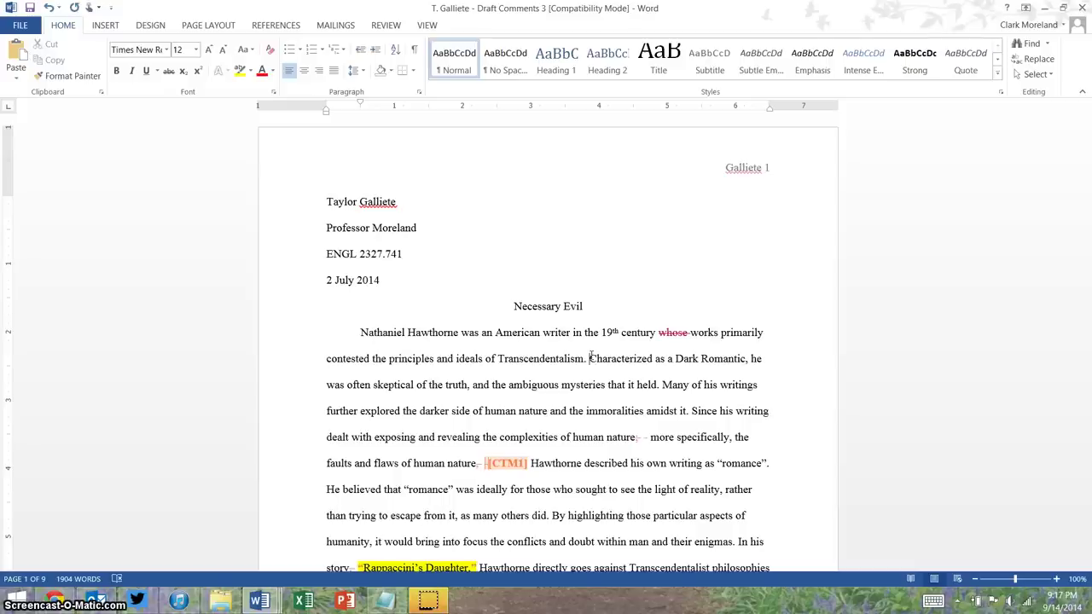
pyautogui.click(591, 358)
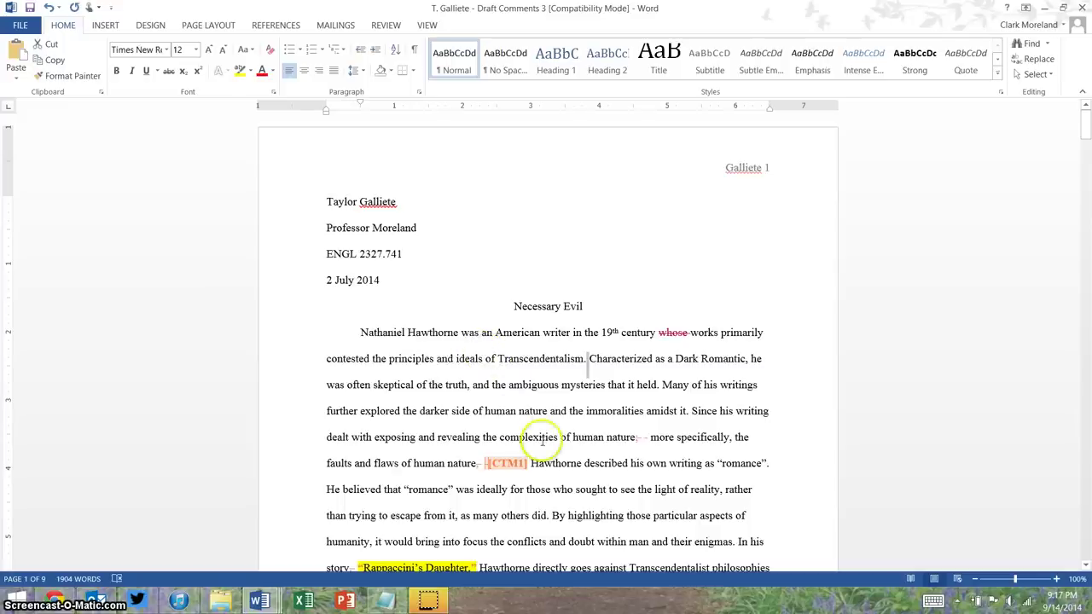
pyautogui.click(570, 402)
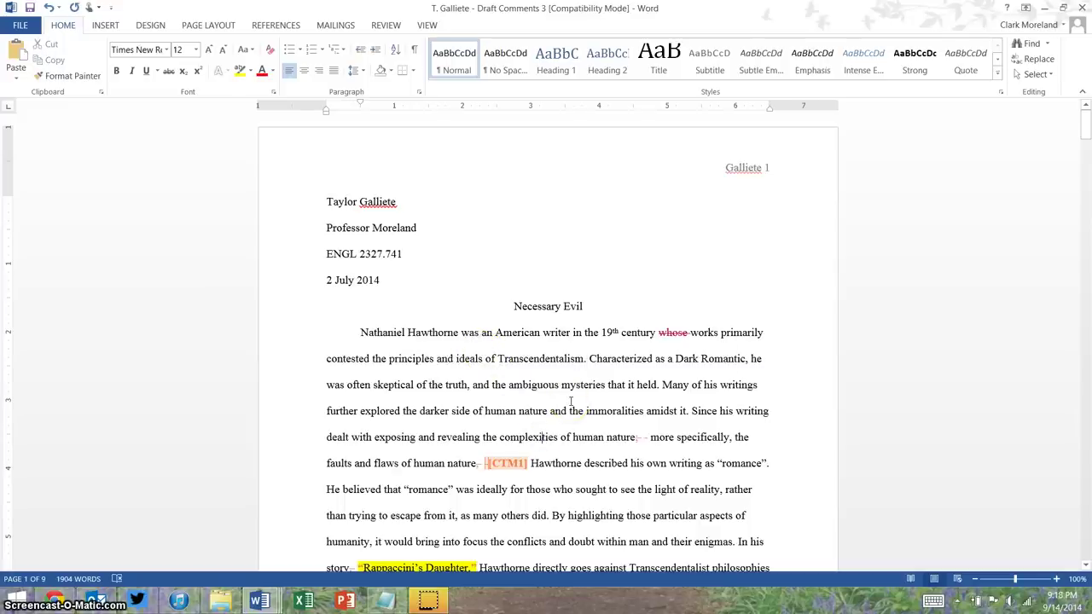
pyautogui.click(576, 391)
pyautogui.scroll(-3, 577, 392)
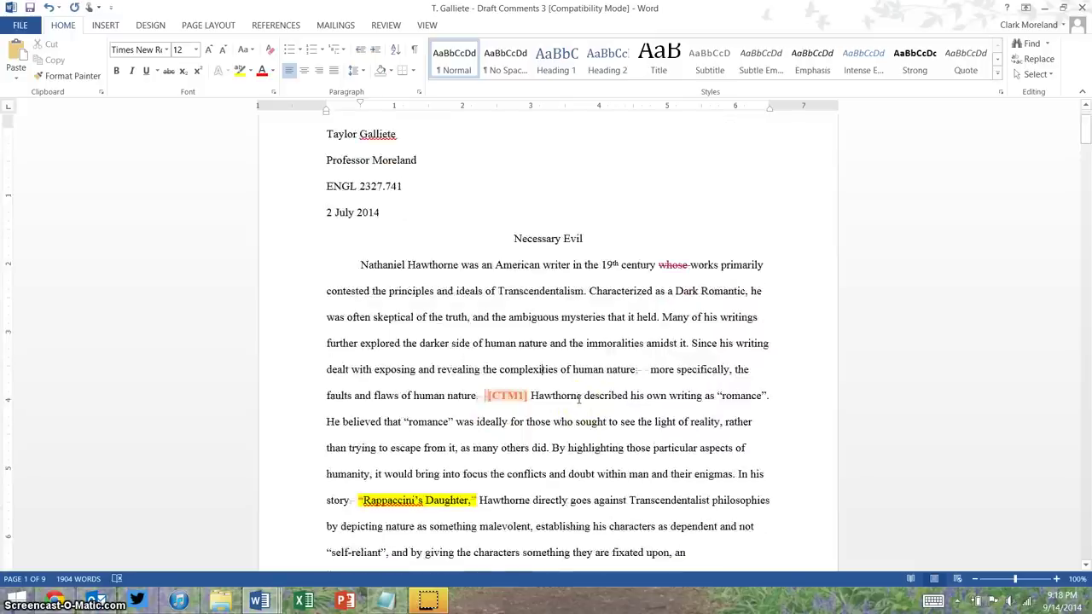
pyautogui.scroll(-2, 579, 399)
pyautogui.click(573, 392)
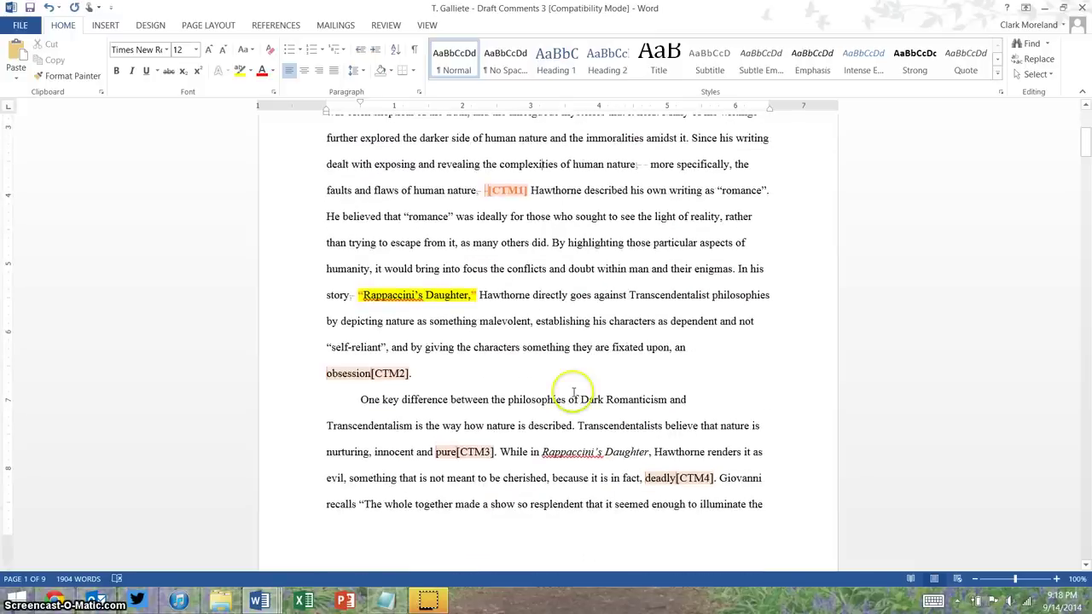
pyautogui.scroll(4, 547, 386)
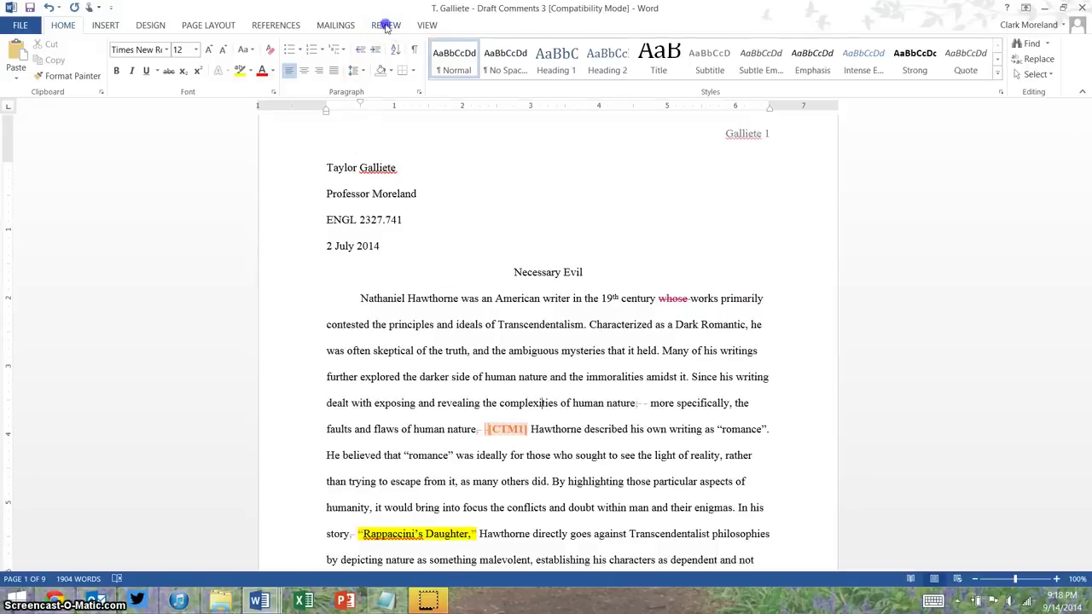
# On the Review tab, toggle Track Changes until tracking ends up switched on.
pyautogui.click(386, 25)
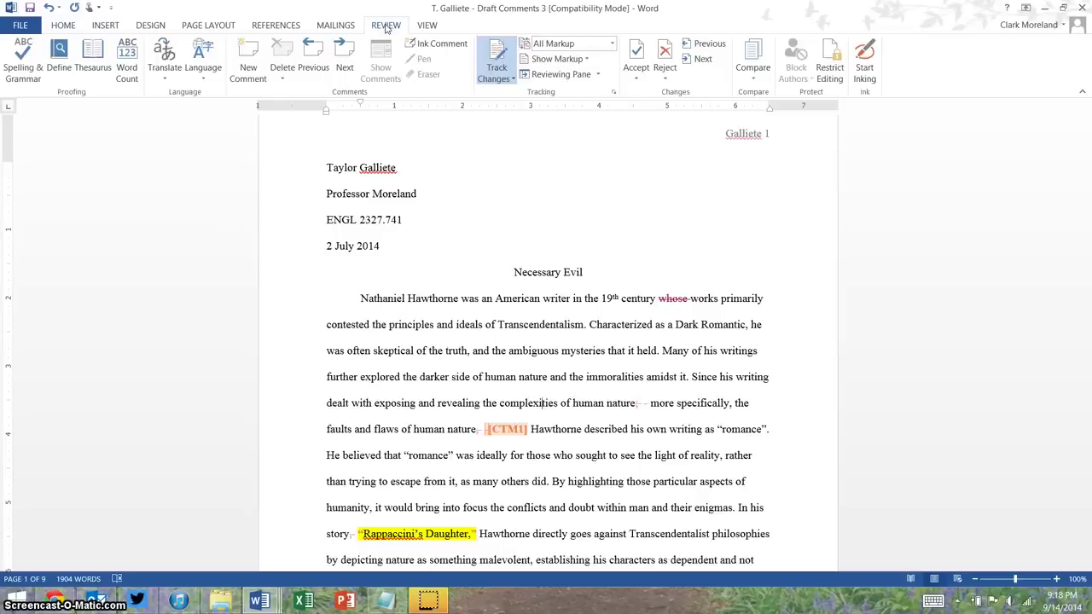
pyautogui.click(507, 62)
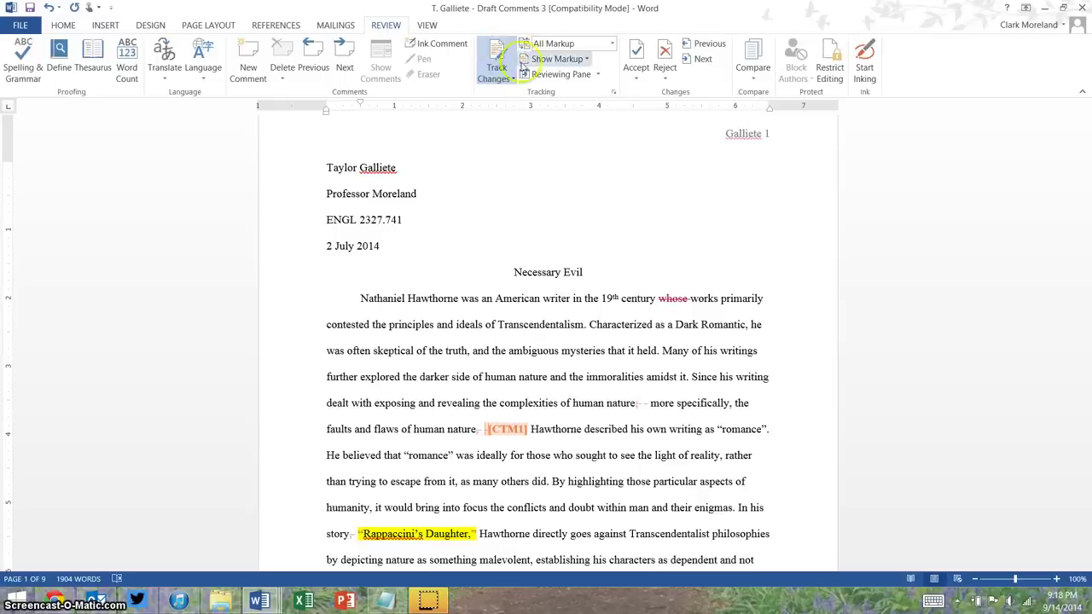
pyautogui.click(503, 58)
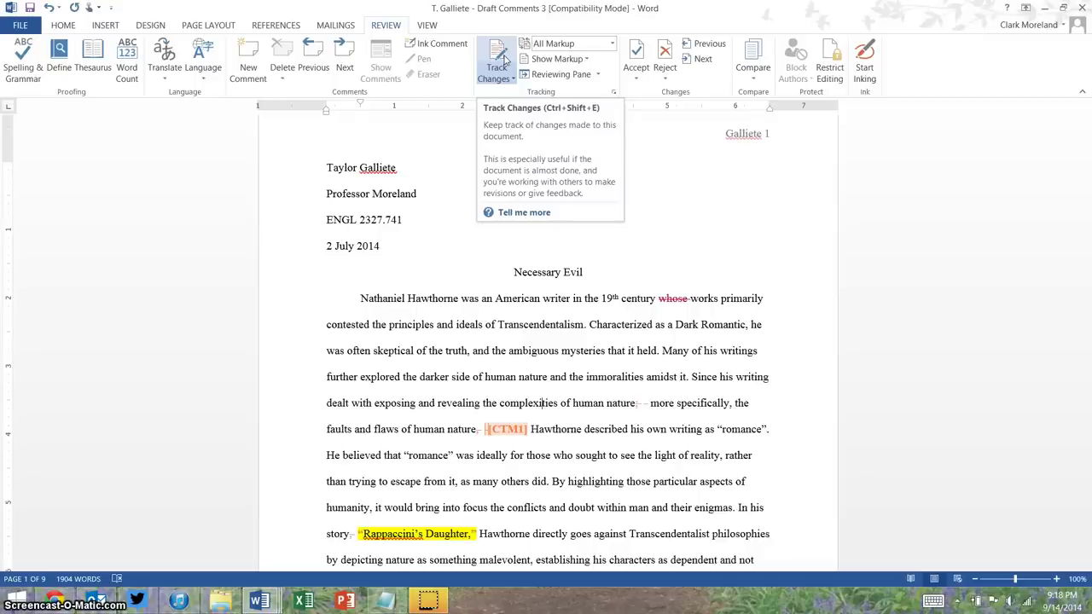
pyautogui.click(499, 62)
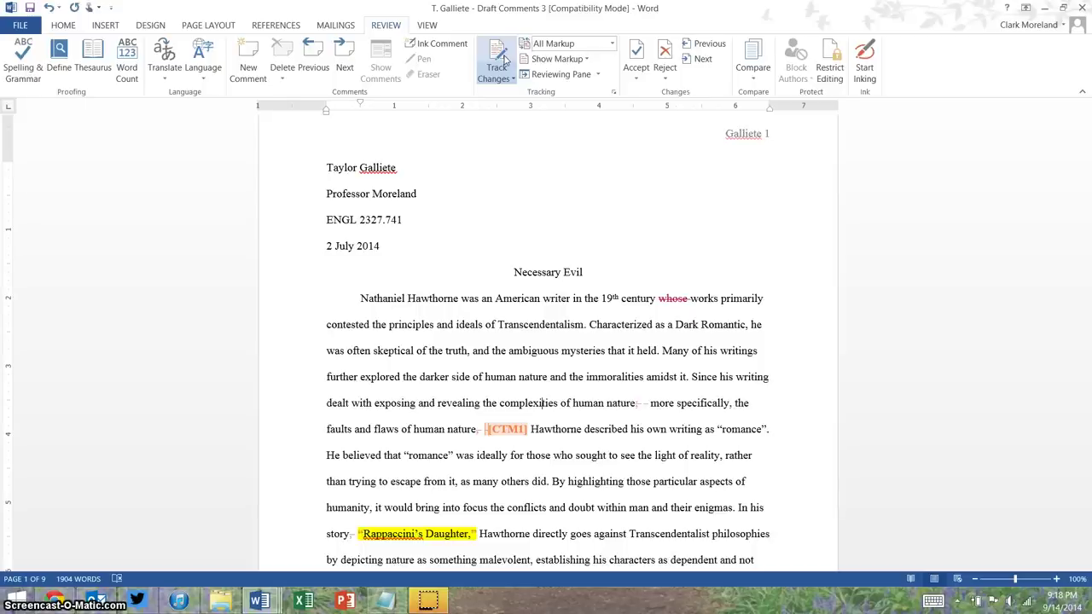
pyautogui.click(502, 60)
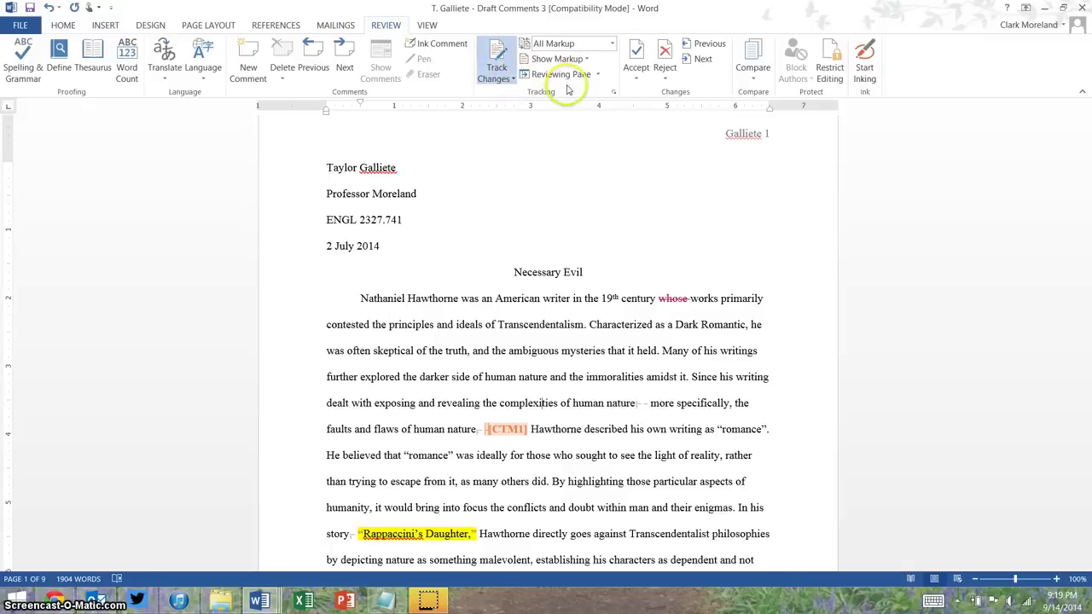
# In Track Changes Options, set balloons in All Markup view to show Revisions.
pyautogui.click(616, 94)
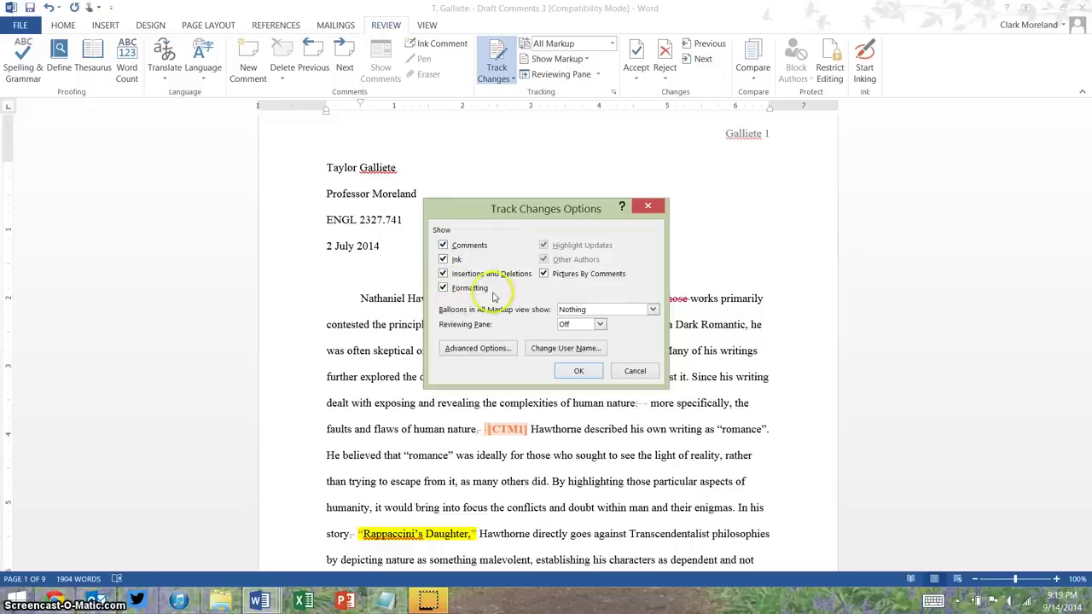
pyautogui.click(600, 312)
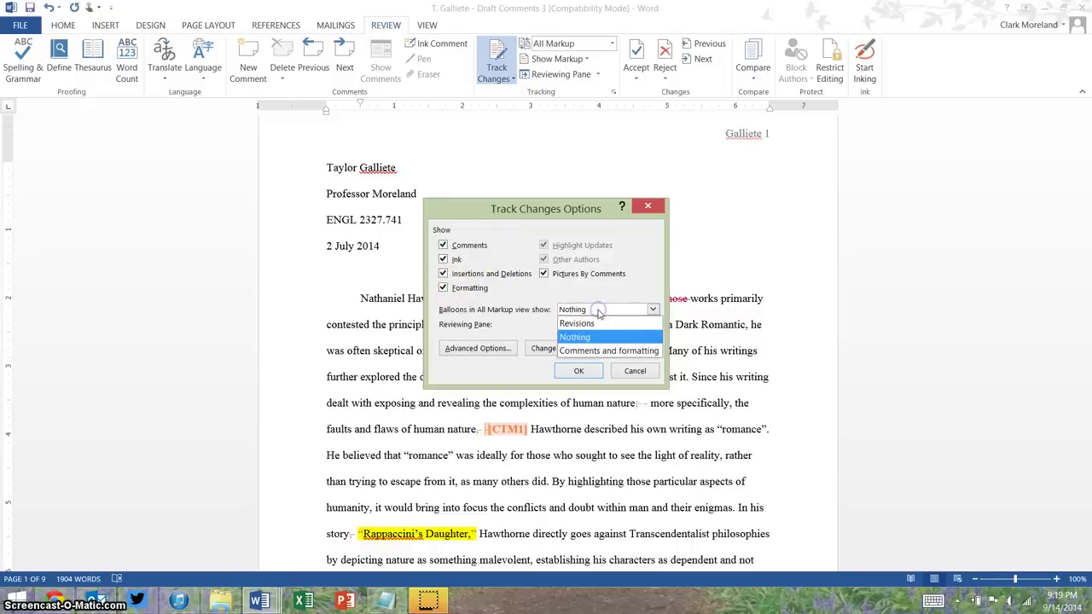
pyautogui.moveTo(600, 314)
pyautogui.mouseDown()
pyautogui.moveTo(609, 307)
pyautogui.moveTo(575, 312)
pyautogui.moveTo(583, 325)
pyautogui.mouseUp()
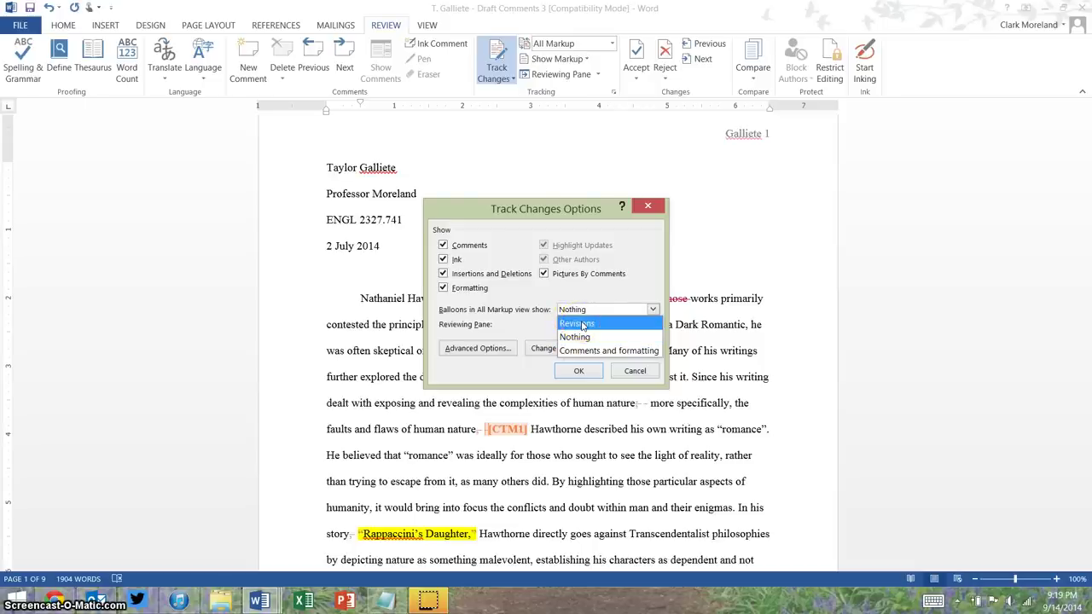
pyautogui.moveTo(584, 325); pyautogui.dragTo(584, 325)
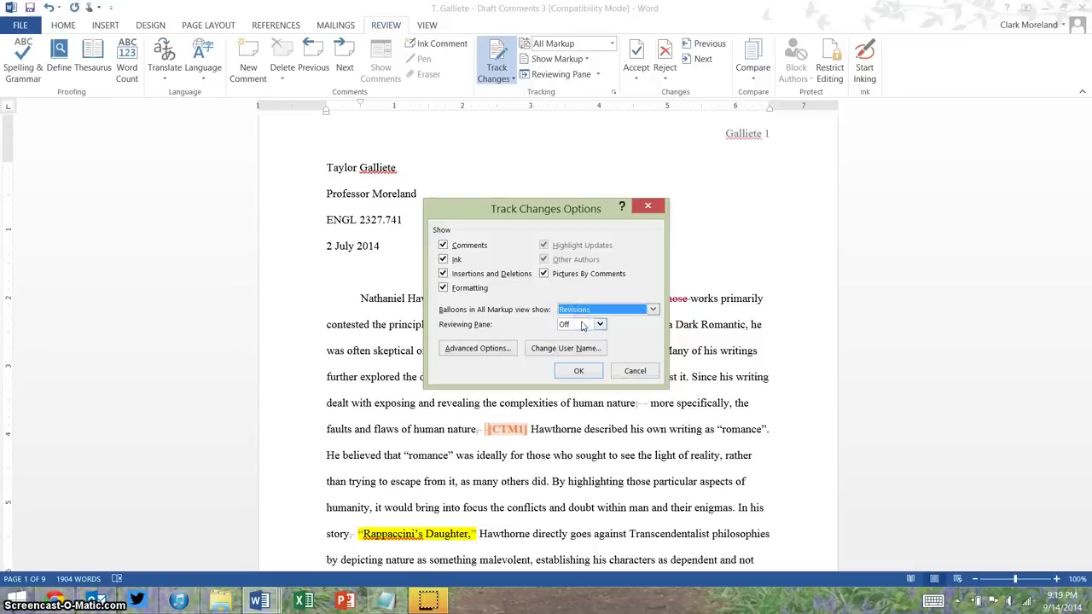
pyautogui.click(481, 357)
# In Advanced Track Changes Options, color insertions Blue, deletions Red and comments Blue.
pyautogui.click(481, 357)
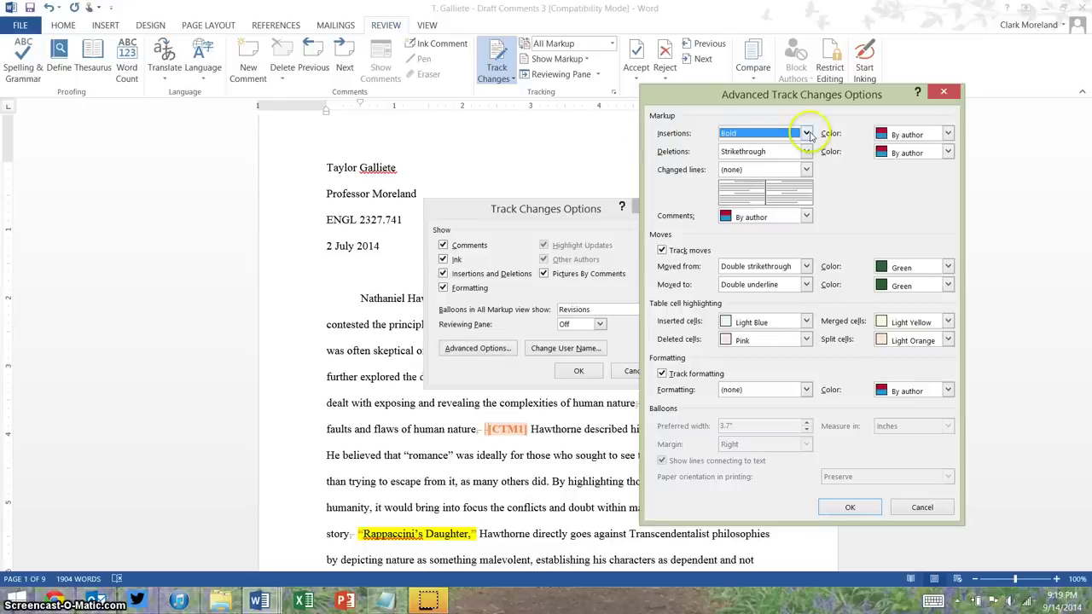
pyautogui.click(917, 133)
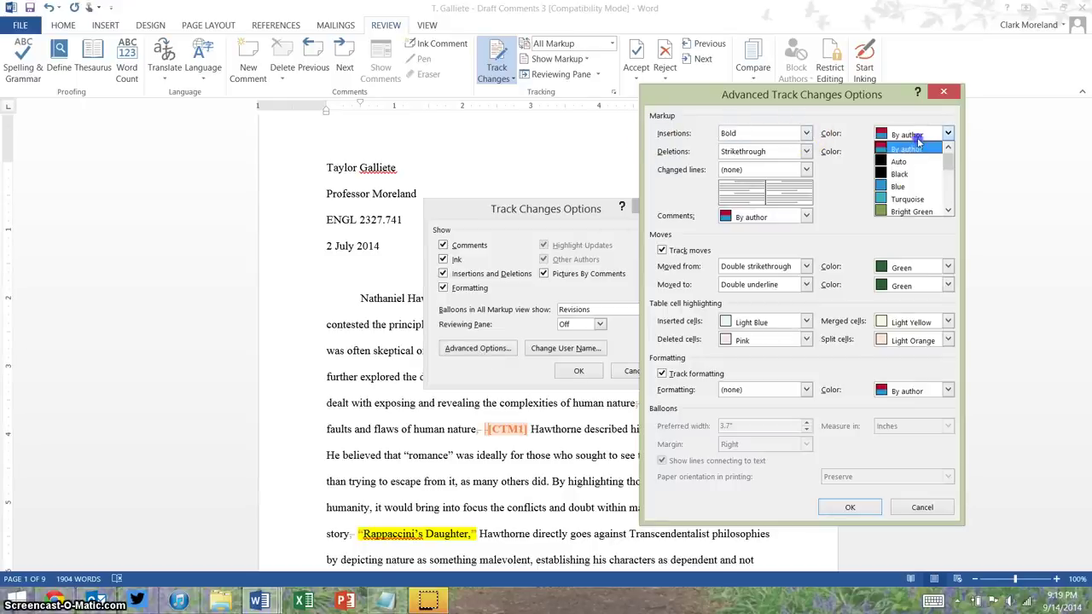
pyautogui.click(907, 187)
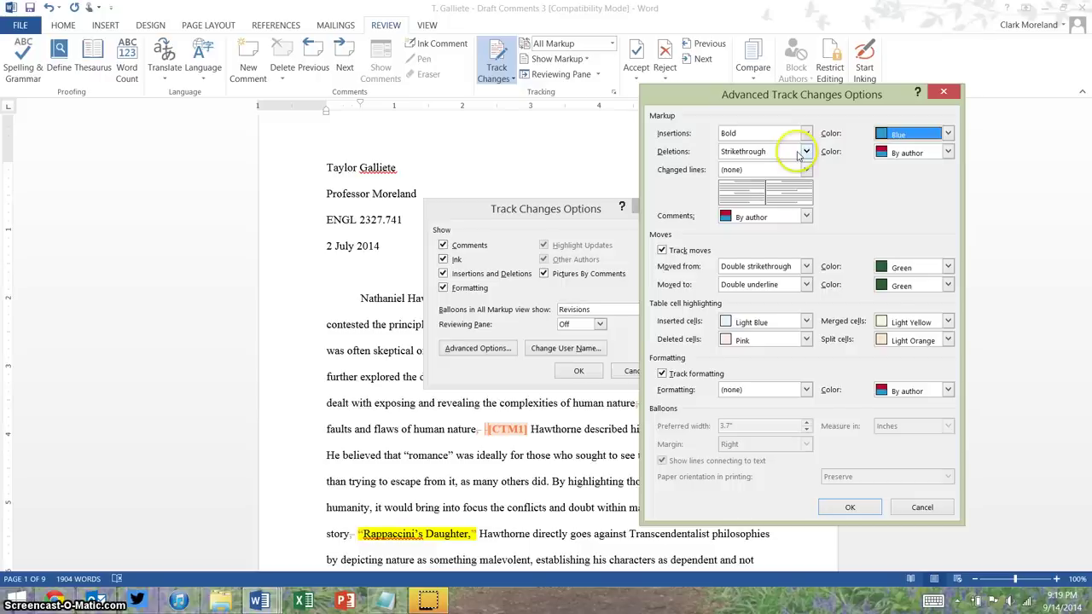
pyautogui.click(929, 153)
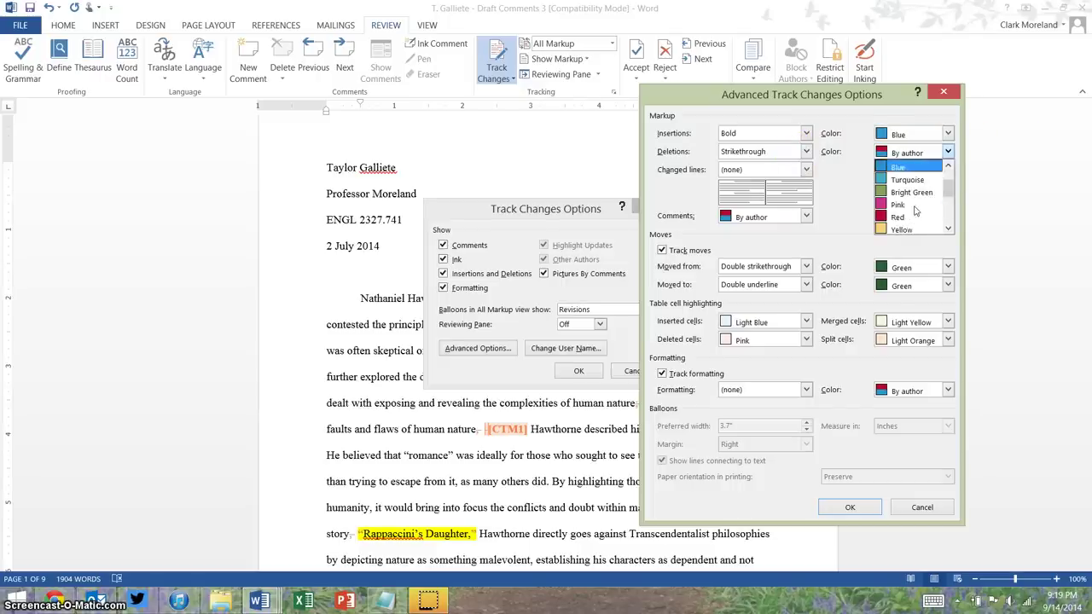
pyautogui.click(916, 216)
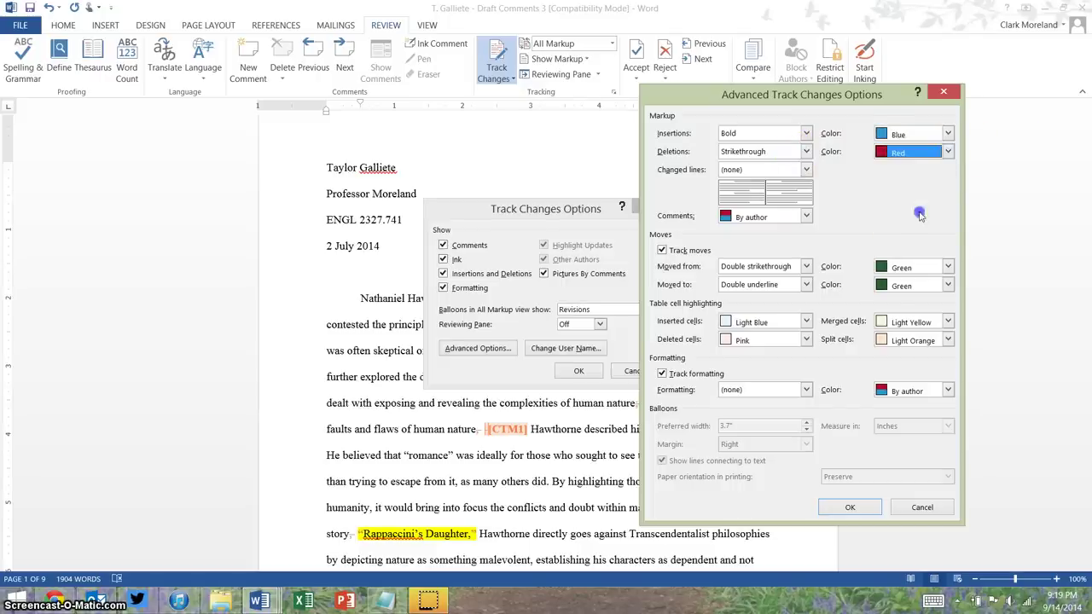
pyautogui.click(766, 218)
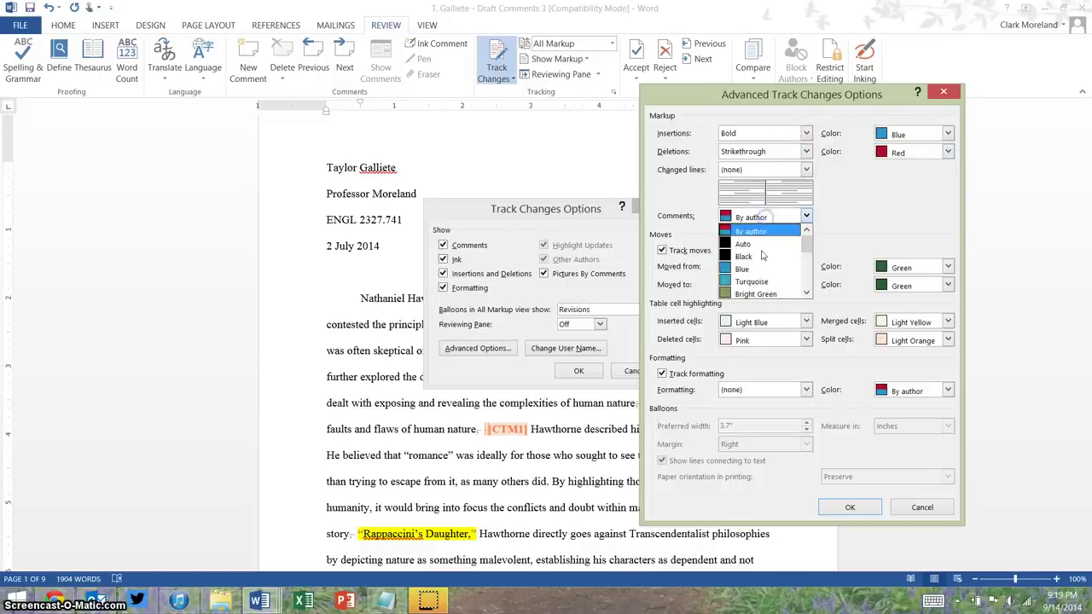
pyautogui.click(762, 269)
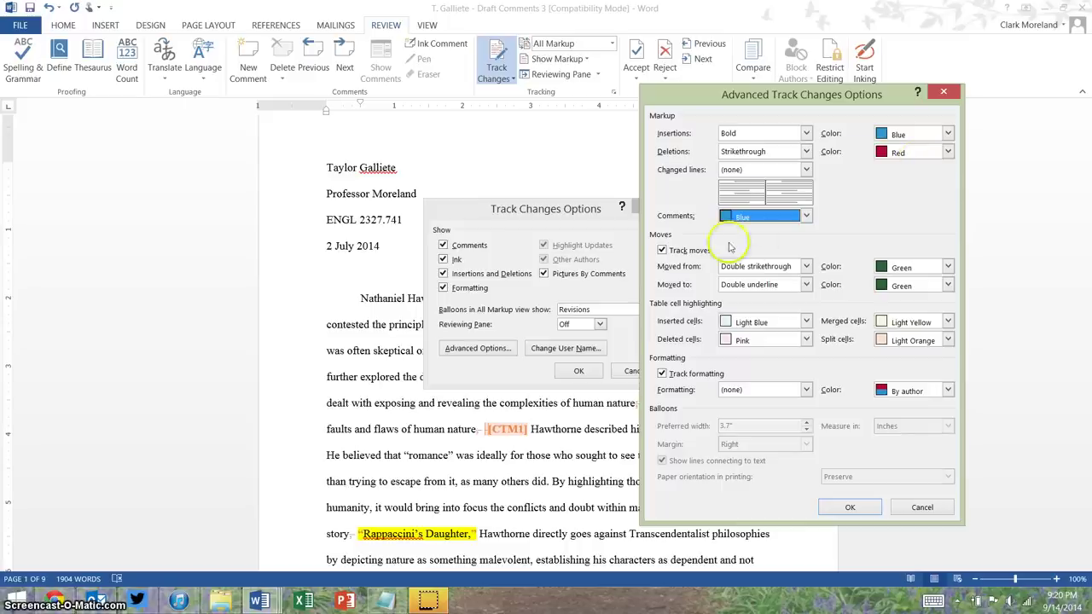
# Turn off move tracking, keep formatting marked as (none), and color formatting changes Green.
pyautogui.click(663, 251)
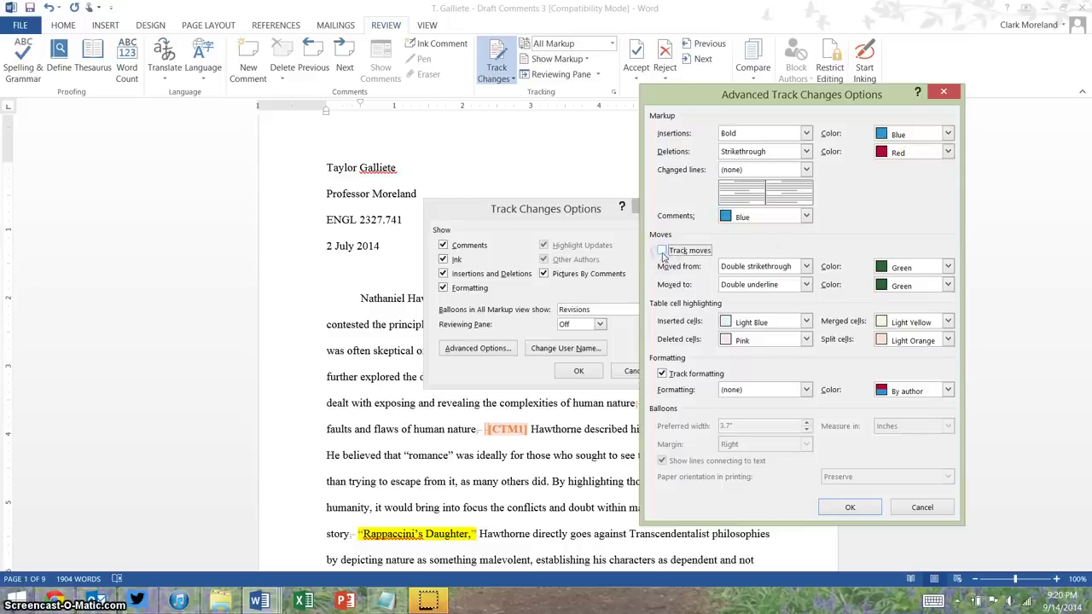
pyautogui.click(665, 336)
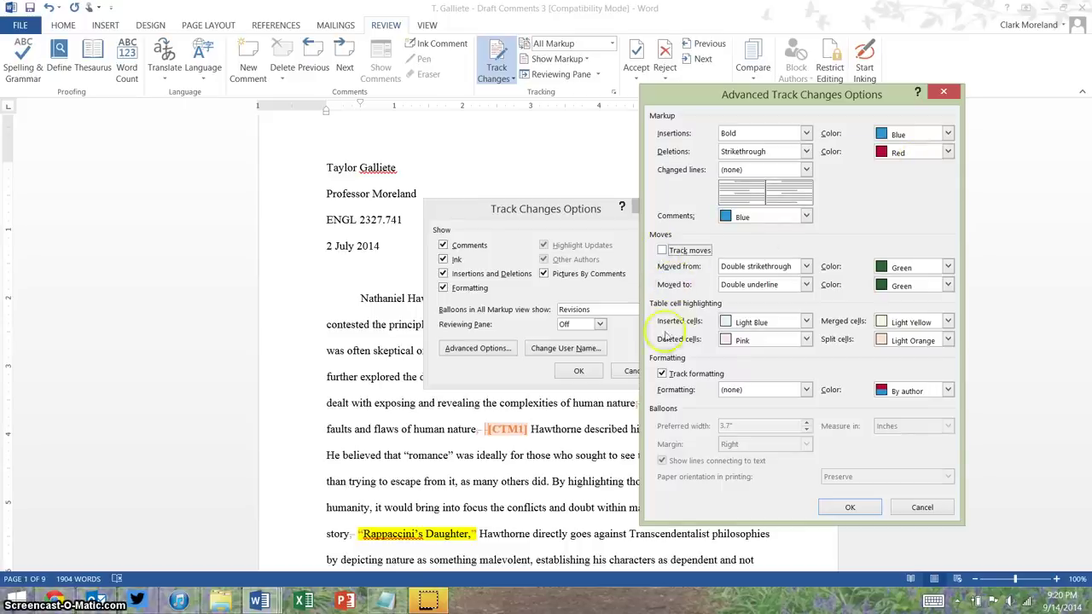
pyautogui.click(663, 375)
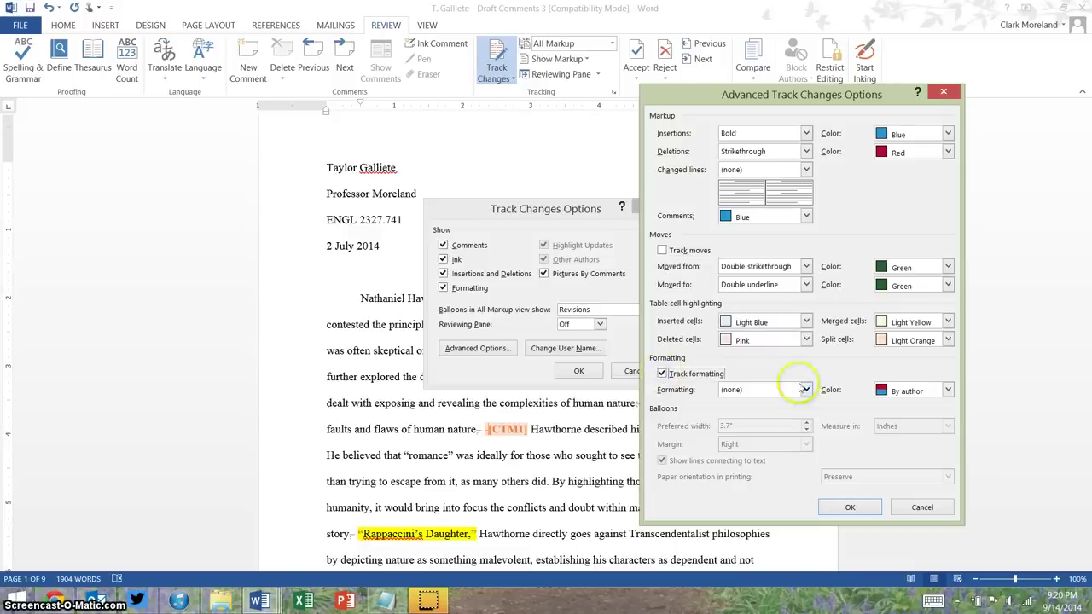
pyautogui.click(696, 374)
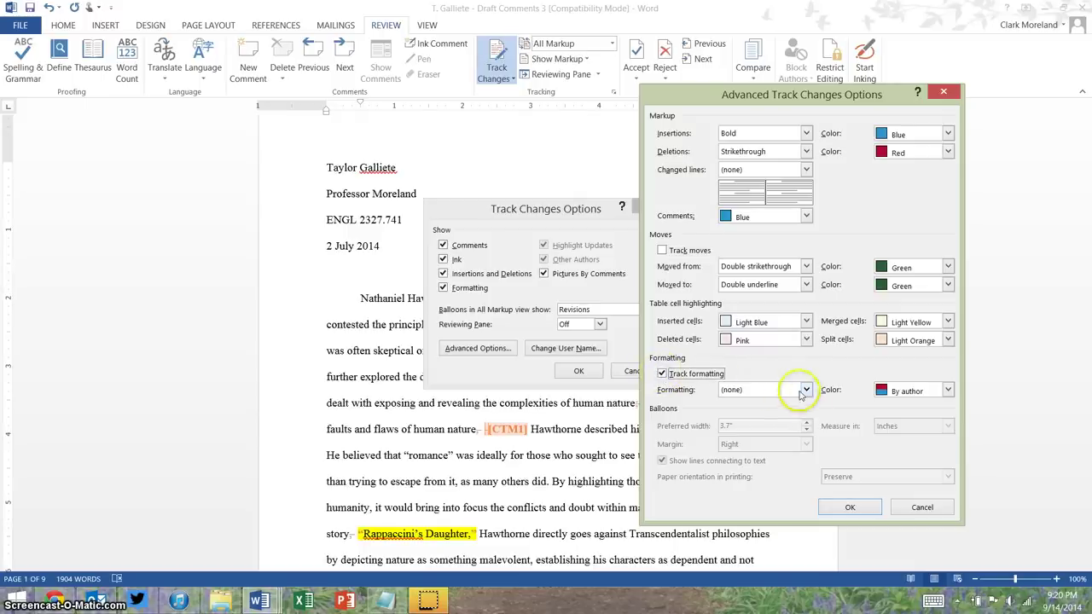
pyautogui.click(768, 390)
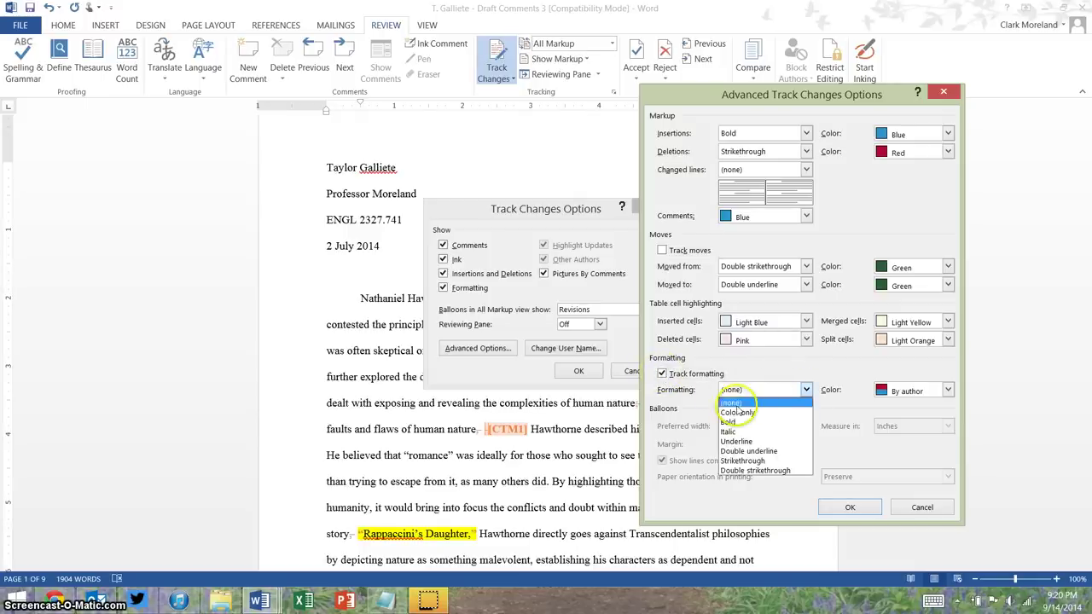
pyautogui.click(747, 424)
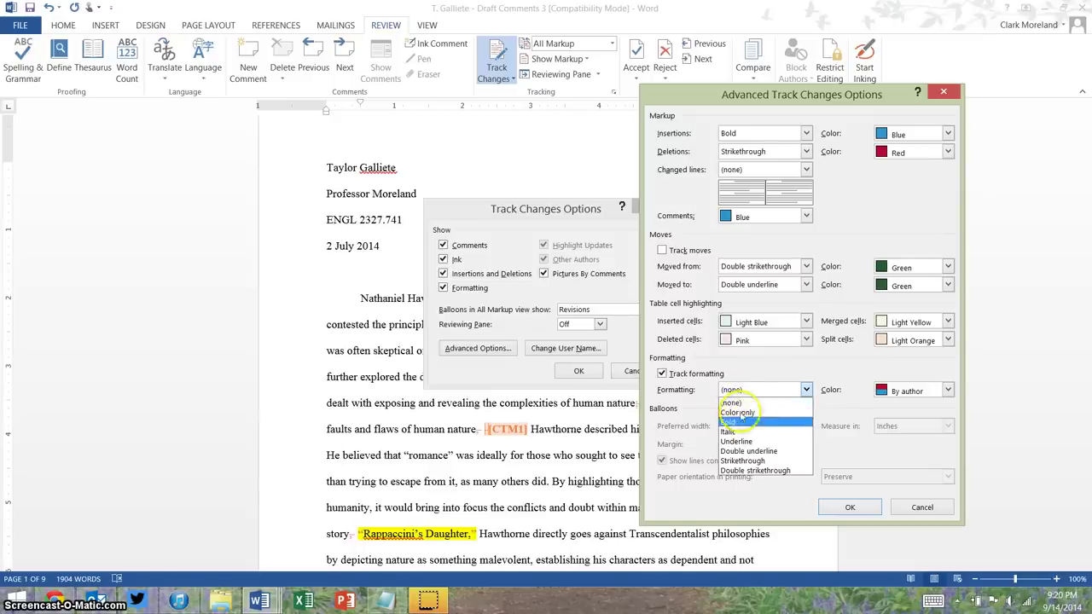
pyautogui.click(743, 404)
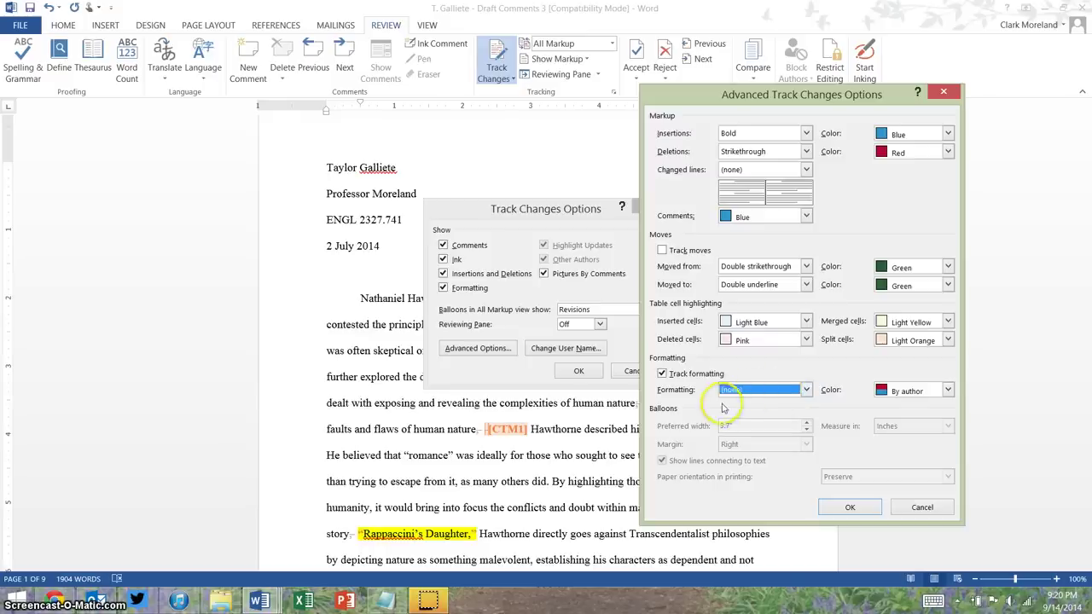
pyautogui.click(920, 391)
pyautogui.scroll(-3, 928, 451)
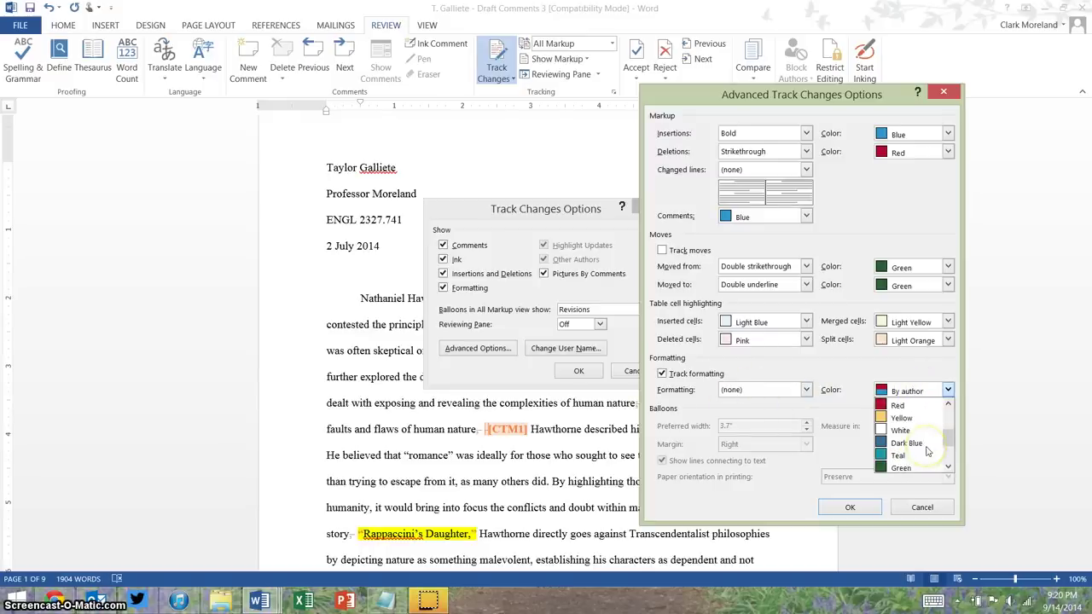
pyautogui.click(917, 452)
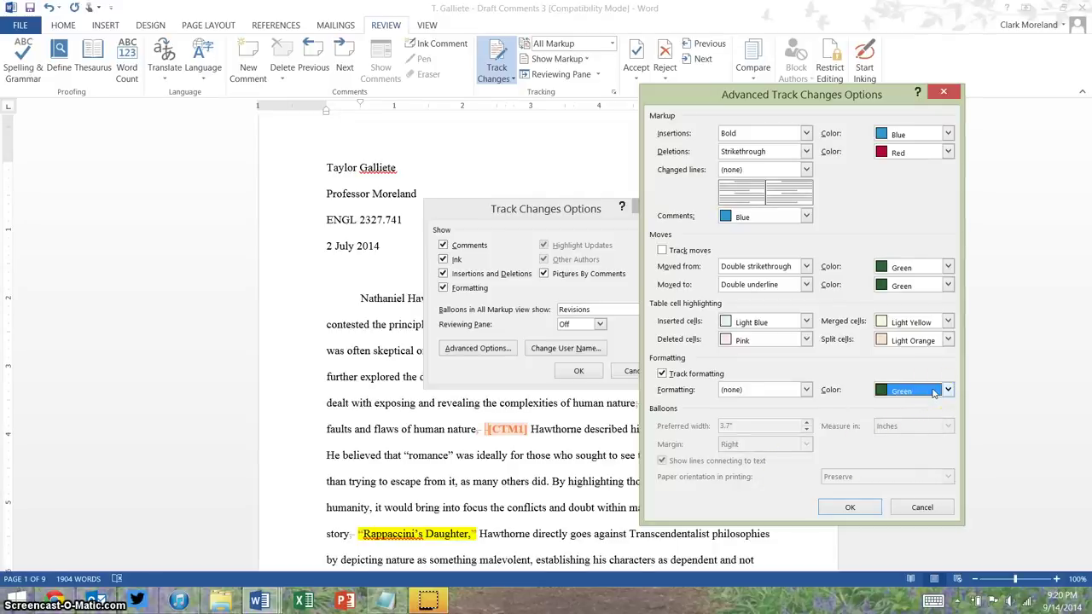
# Confirm the advanced markup colors and Track Changes Options to return to the essay.
pyautogui.click(853, 508)
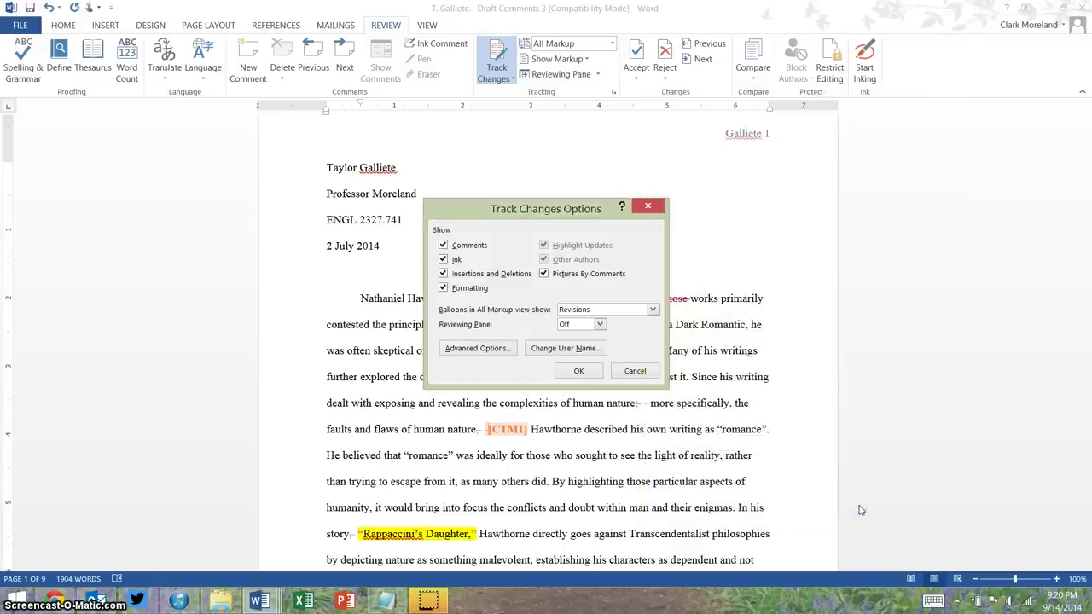
pyautogui.click(577, 373)
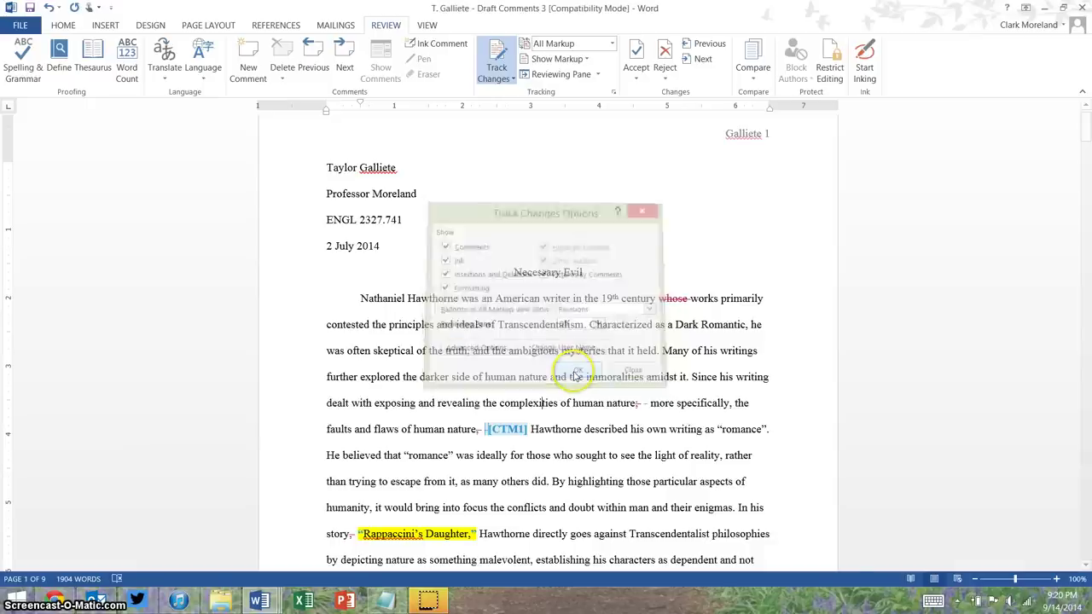
pyautogui.click(574, 370)
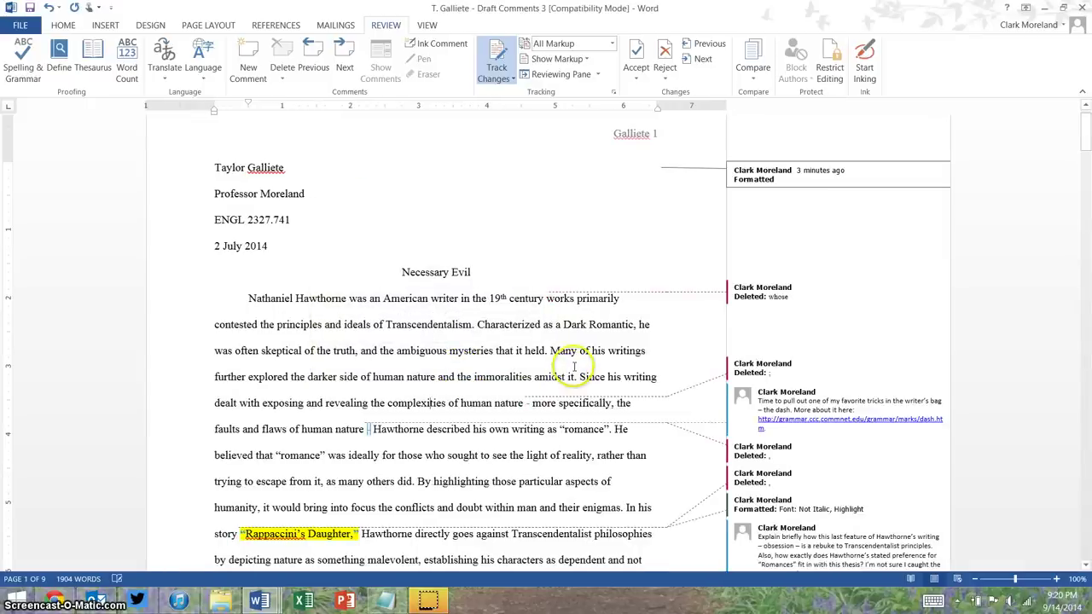
# Select the author-line formatting balloon and the comment about obsession to inspect them.
pyautogui.click(807, 194)
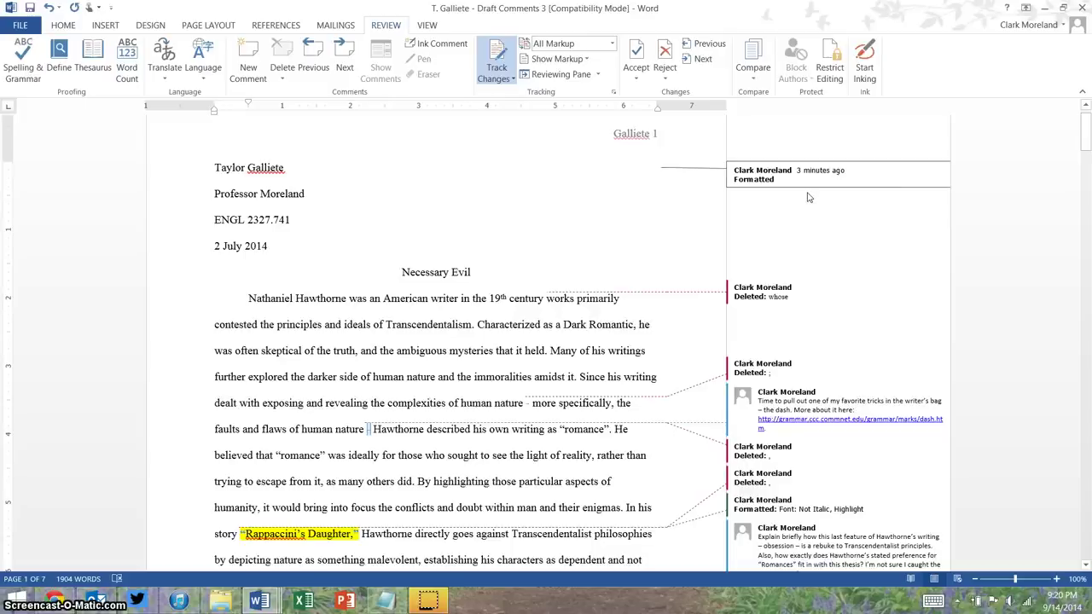
pyautogui.click(809, 188)
pyautogui.click(779, 476)
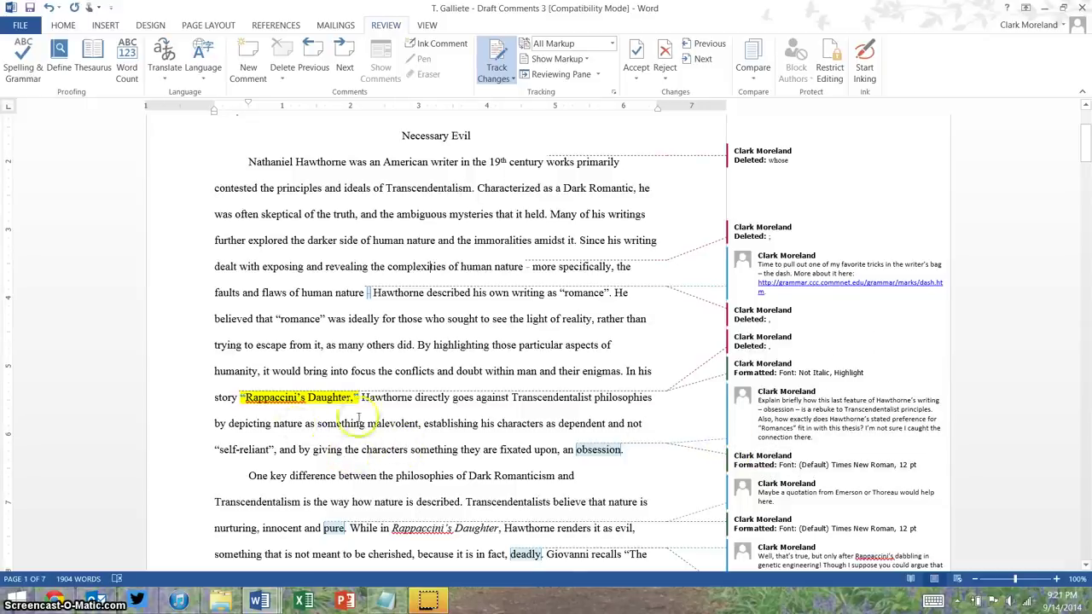
# Select the comment balloon about using the dash, then click back into the essay text.
pyautogui.click(866, 285)
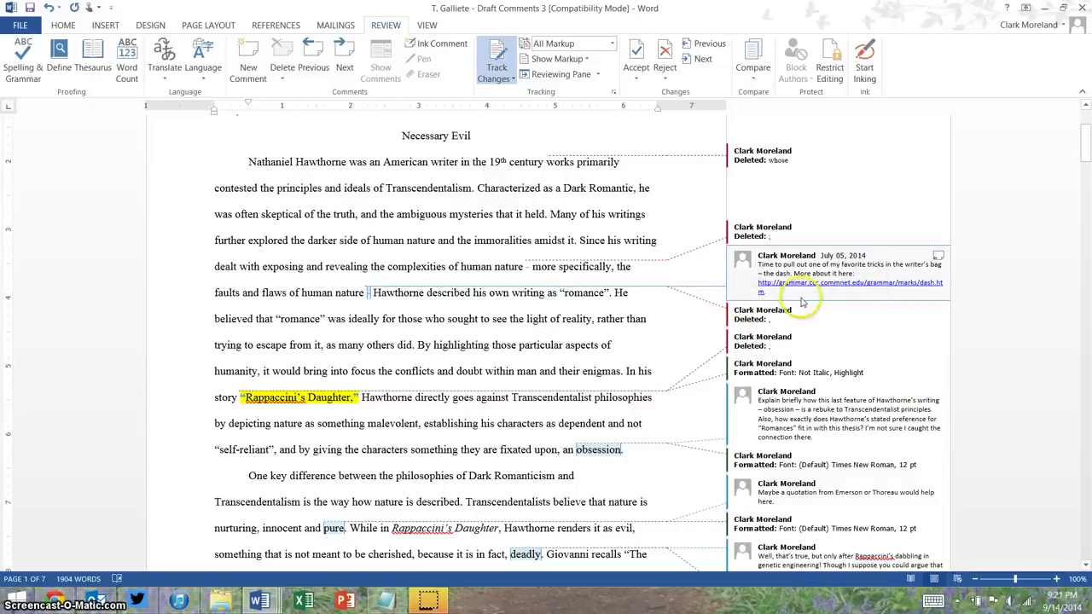
pyautogui.click(431, 266)
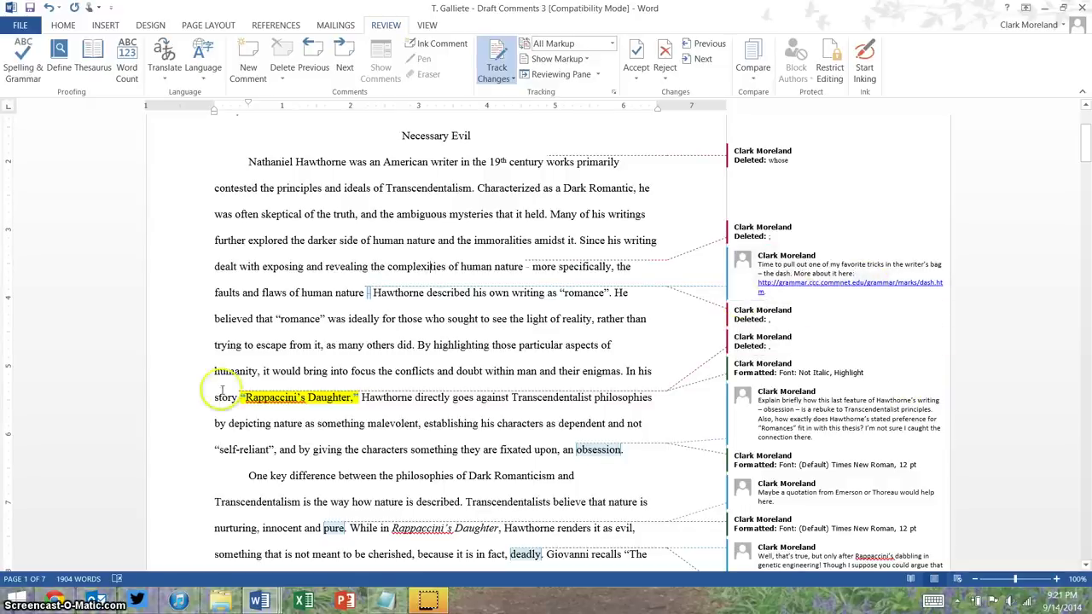
pyautogui.click(360, 398)
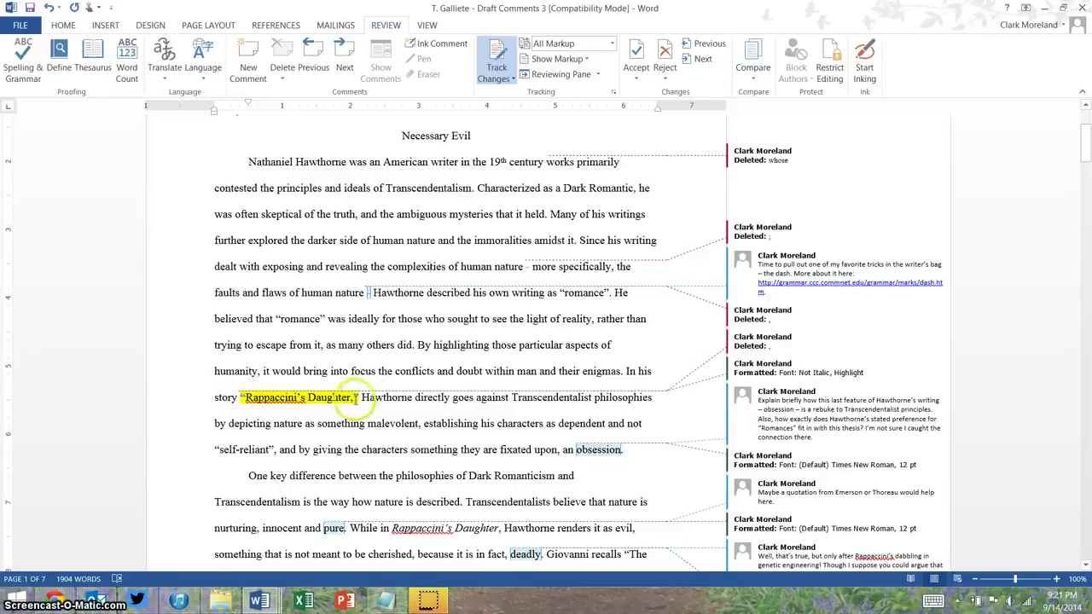
pyautogui.click(362, 400)
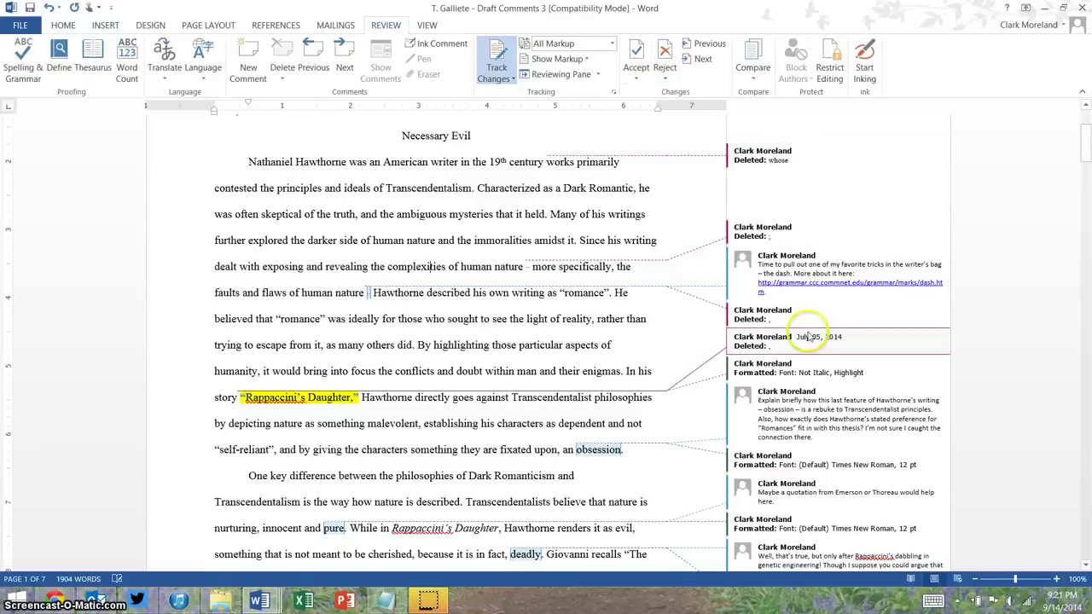
# Reject the tracked deletion of 'whose' so the word is restored in the opening paragraph.
pyautogui.rightClick(759, 158)
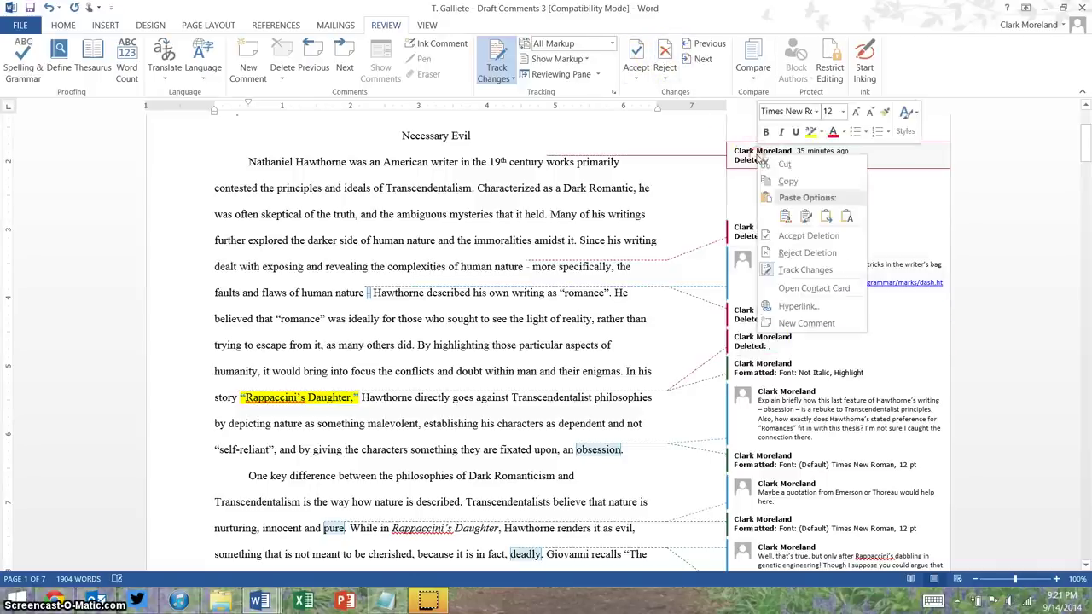
pyautogui.click(799, 250)
pyautogui.click(798, 250)
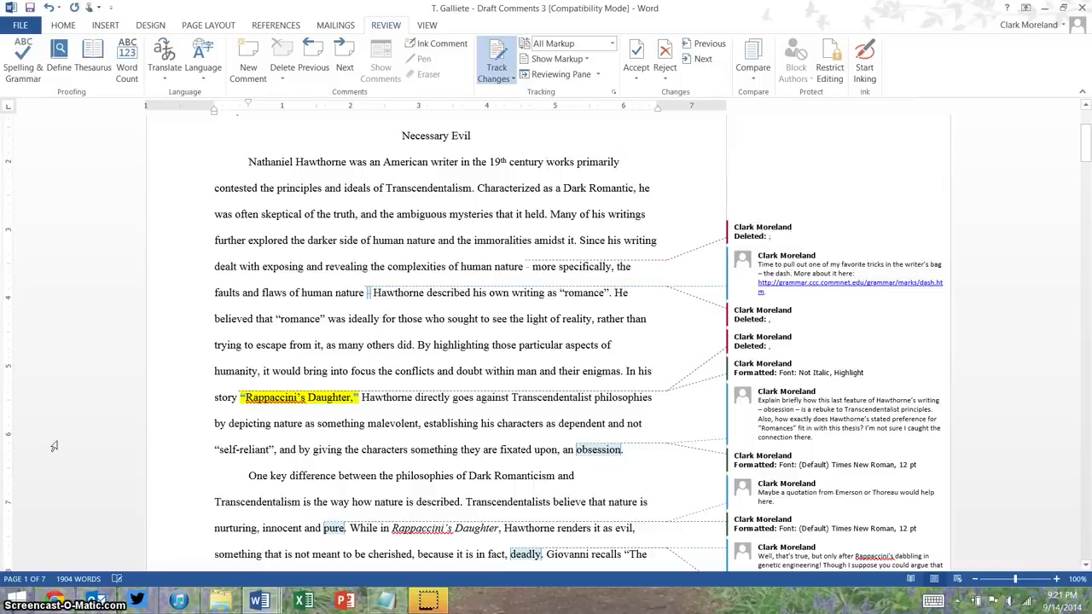
pyautogui.click(619, 296)
pyautogui.scroll(-15, 619, 297)
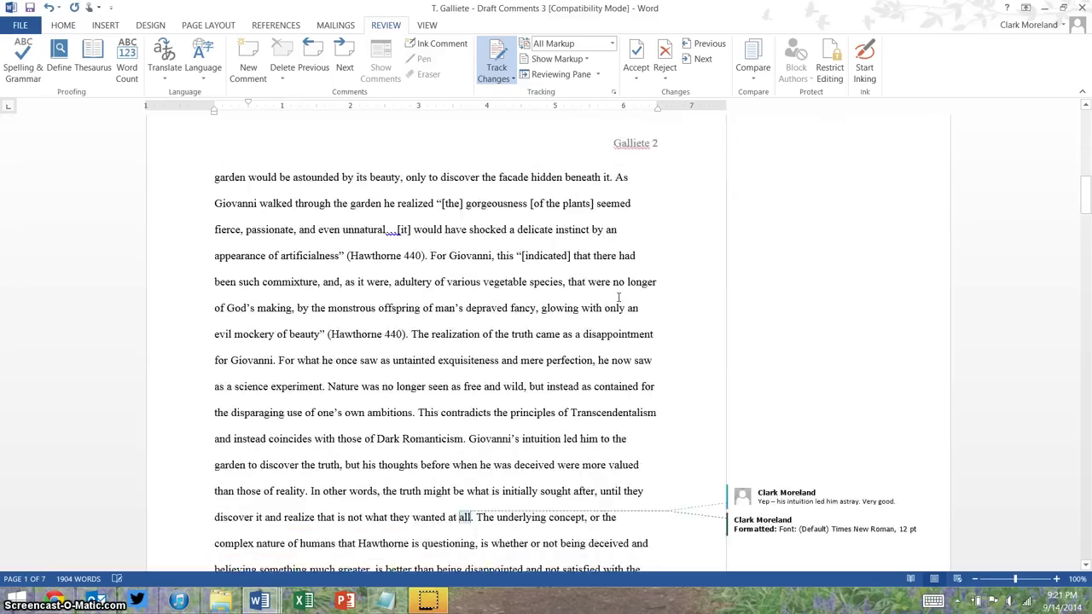
pyautogui.scroll(-15, 619, 296)
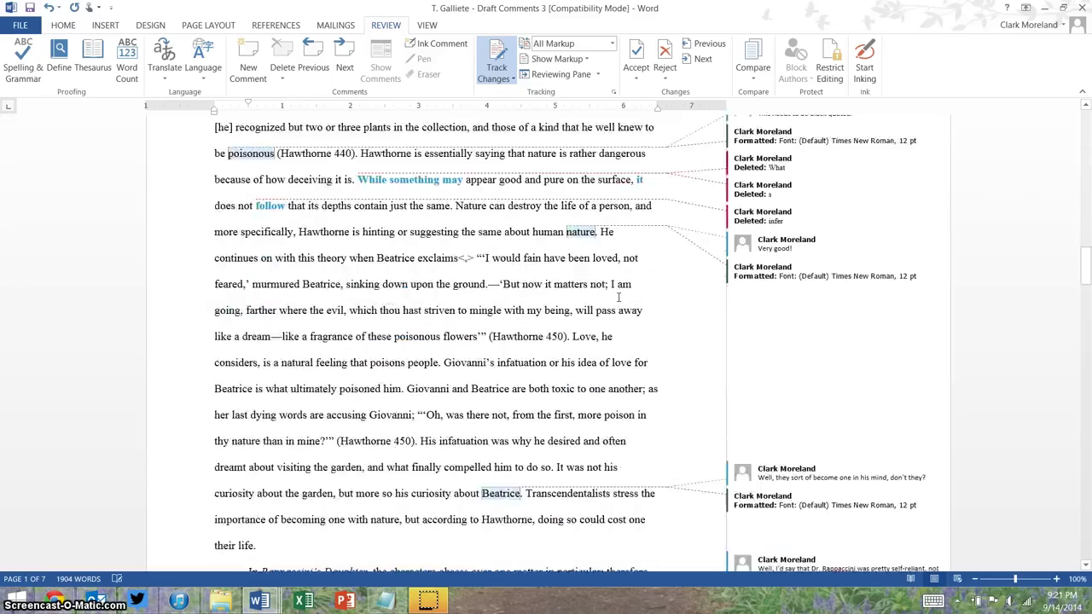
pyautogui.scroll(-15, 619, 296)
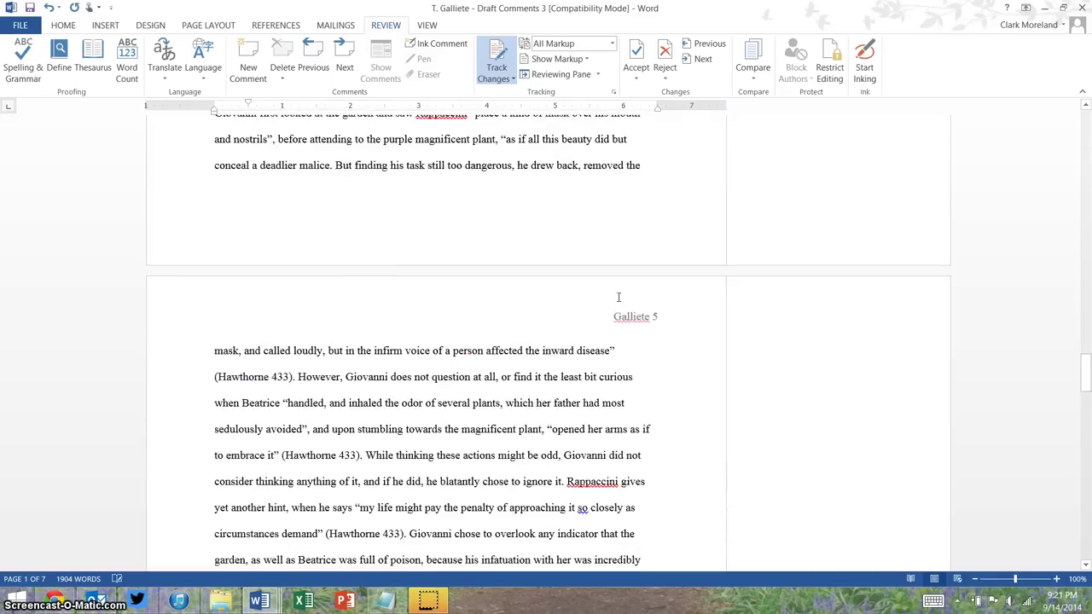
pyautogui.scroll(-15, 619, 296)
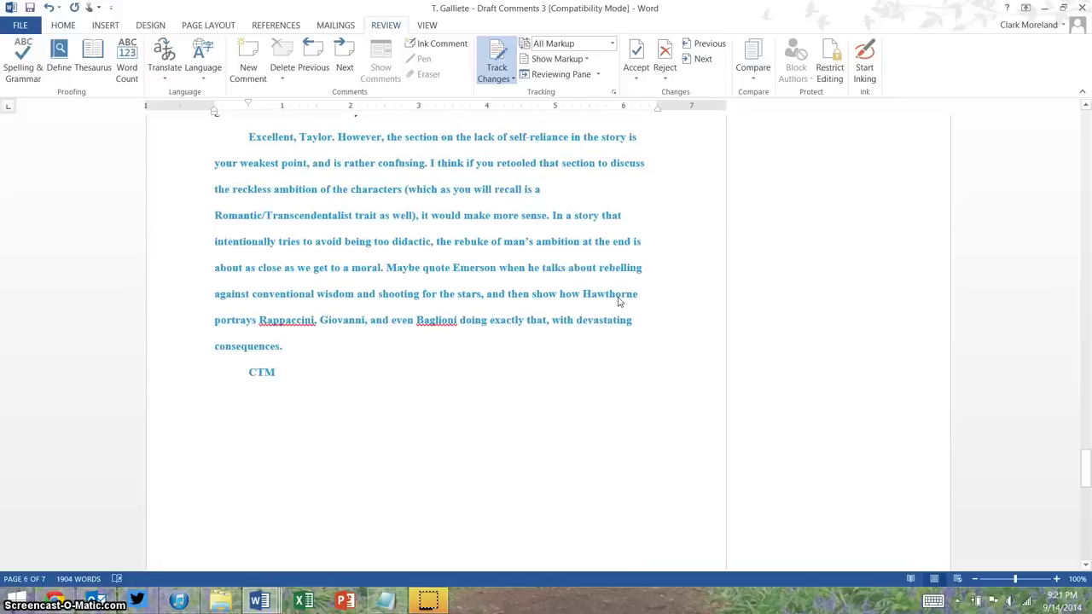
pyautogui.scroll(3, 619, 299)
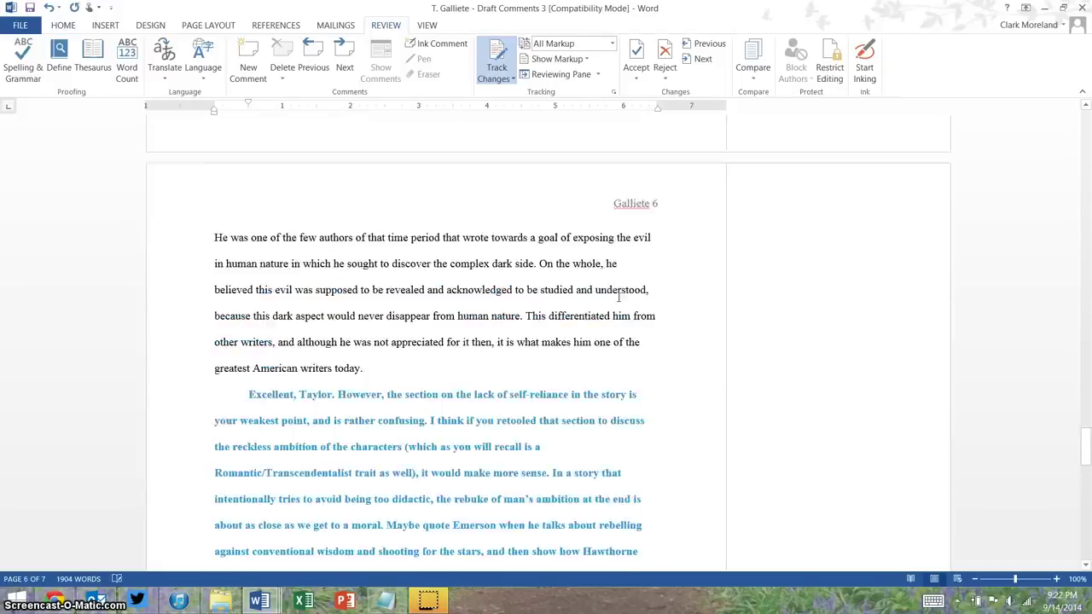
pyautogui.scroll(15, 619, 296)
pyautogui.click(621, 292)
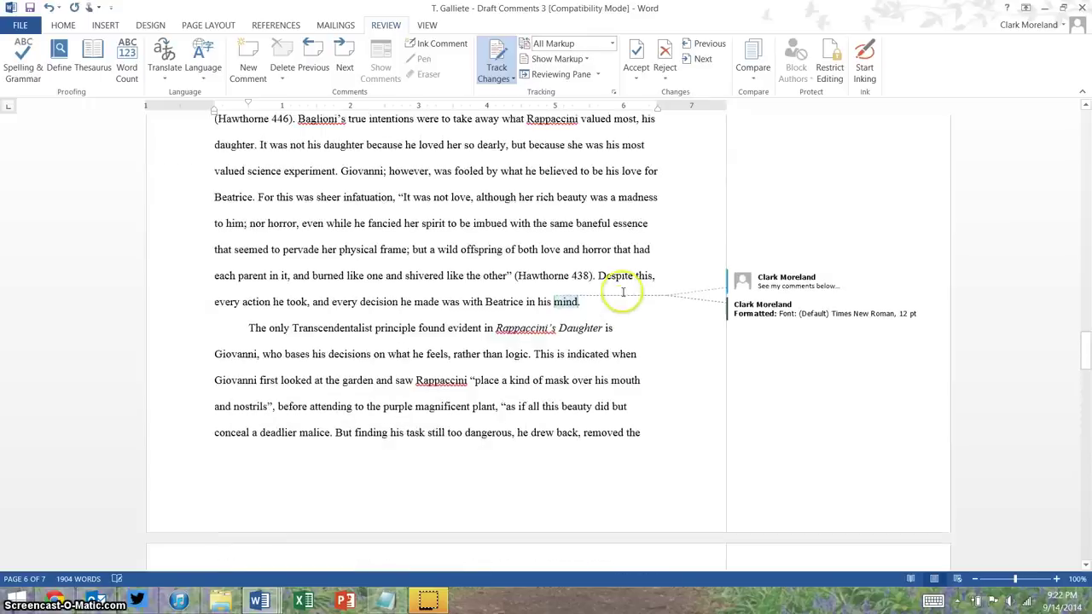
pyautogui.scroll(2, 623, 293)
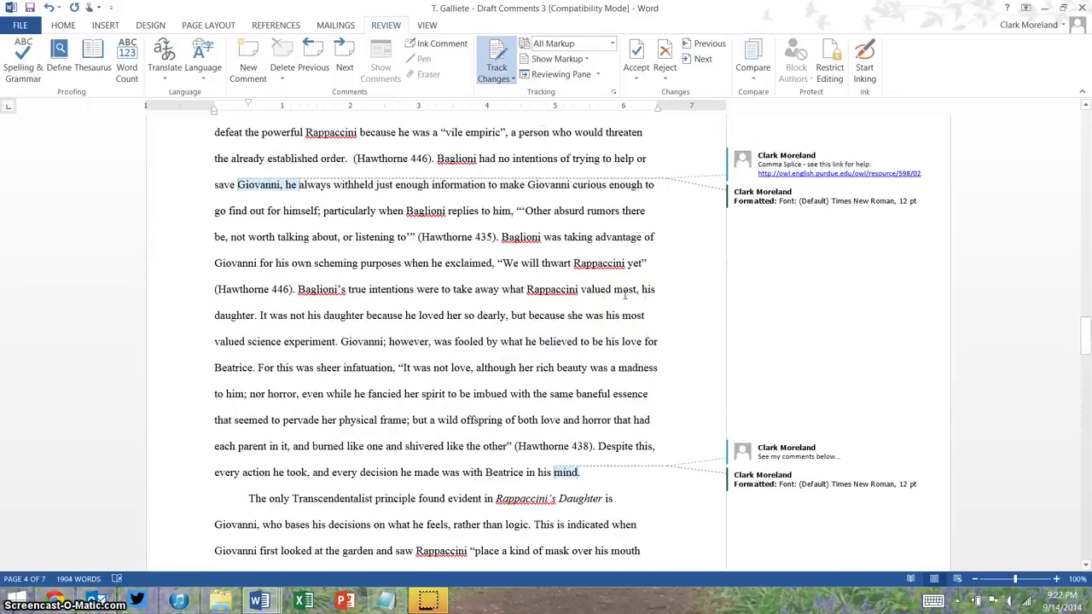
pyautogui.click(635, 317)
pyautogui.click(606, 271)
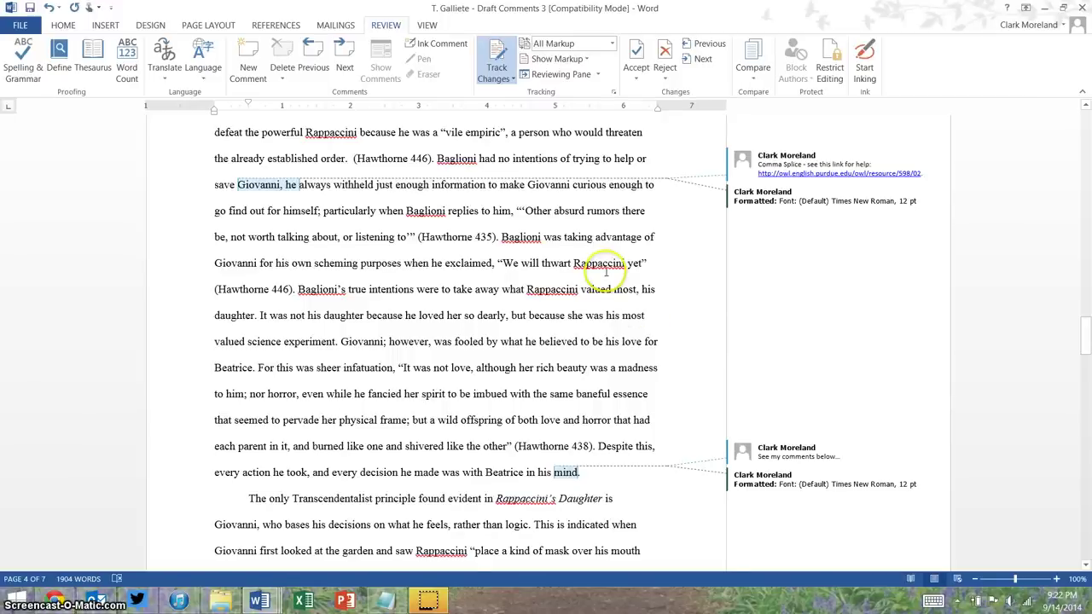